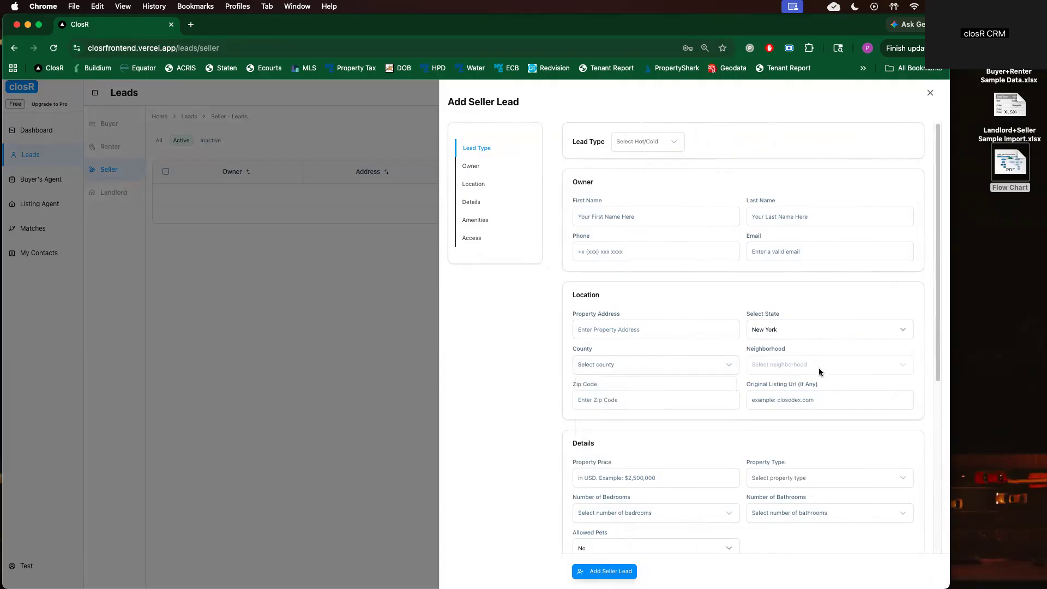
Set the new seller lead's County to Brooklyn and glance at the neighborhood choices
{"action": "left_click", "coordinate": [584, 404]}
{"action": "left_click", "coordinate": [804, 364]}
{"action": "left_click", "coordinate": [805, 364]}
{"action": "left_click", "coordinate": [676, 404]}
{"action": "scroll", "coordinate": [748, 399], "scroll_direction": "down", "scroll_amount": 3}
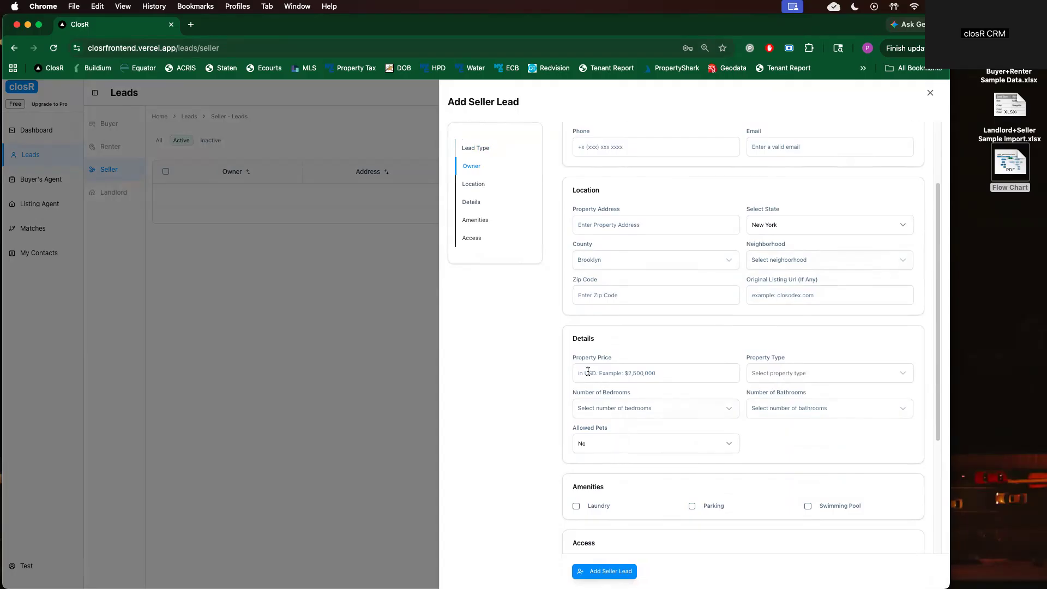
Browse the Property Type, Bedrooms and Bathrooms options, then dismiss the form unsaved
{"action": "left_click", "coordinate": [809, 372]}
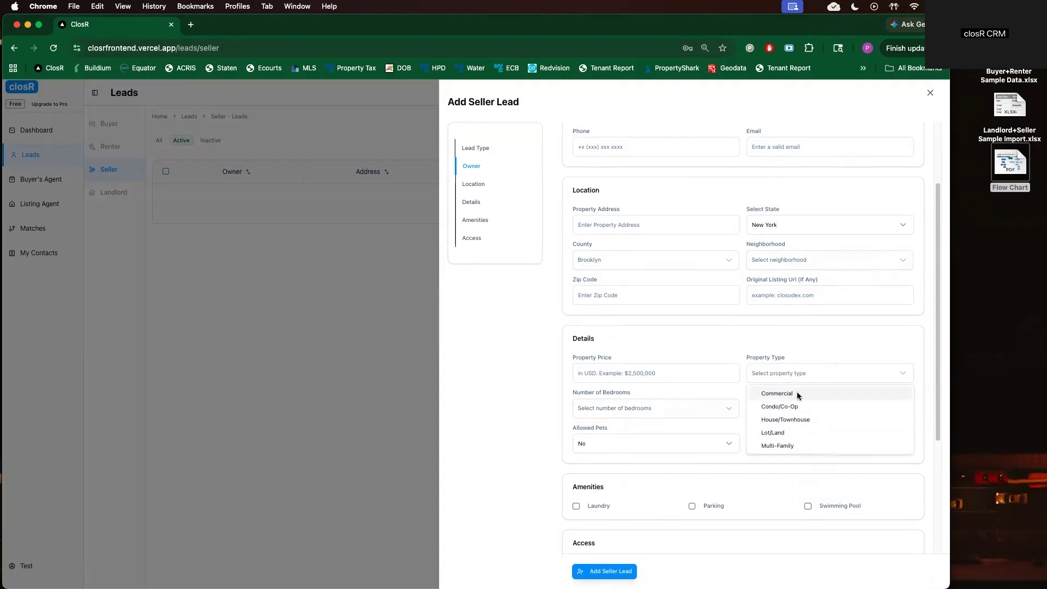
{"action": "left_click", "coordinate": [687, 407]}
{"action": "left_click", "coordinate": [791, 408]}
{"action": "left_click", "coordinate": [679, 425]}
{"action": "scroll", "coordinate": [692, 466], "scroll_direction": "down", "scroll_amount": 1}
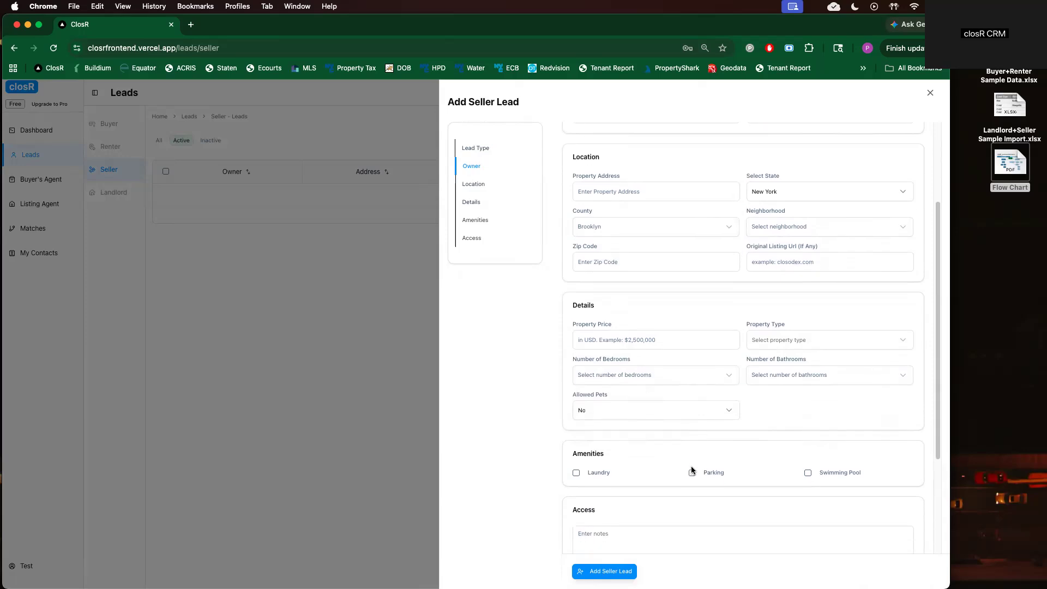
{"action": "scroll", "coordinate": [682, 474], "scroll_direction": "up", "scroll_amount": 2}
{"action": "scroll", "coordinate": [708, 480], "scroll_direction": "up", "scroll_amount": 2}
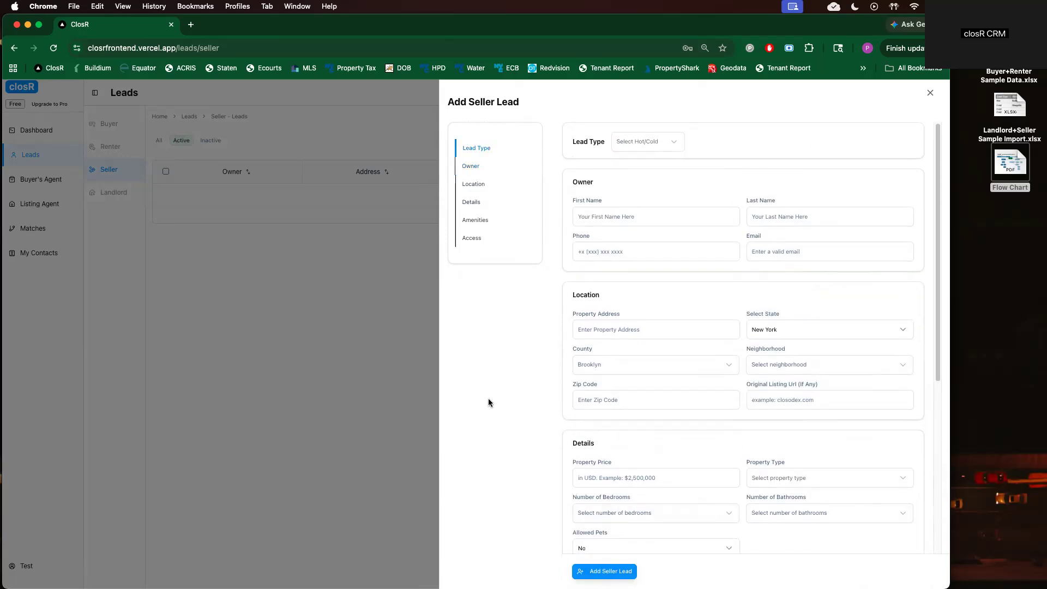
{"action": "left_click", "coordinate": [431, 289]}
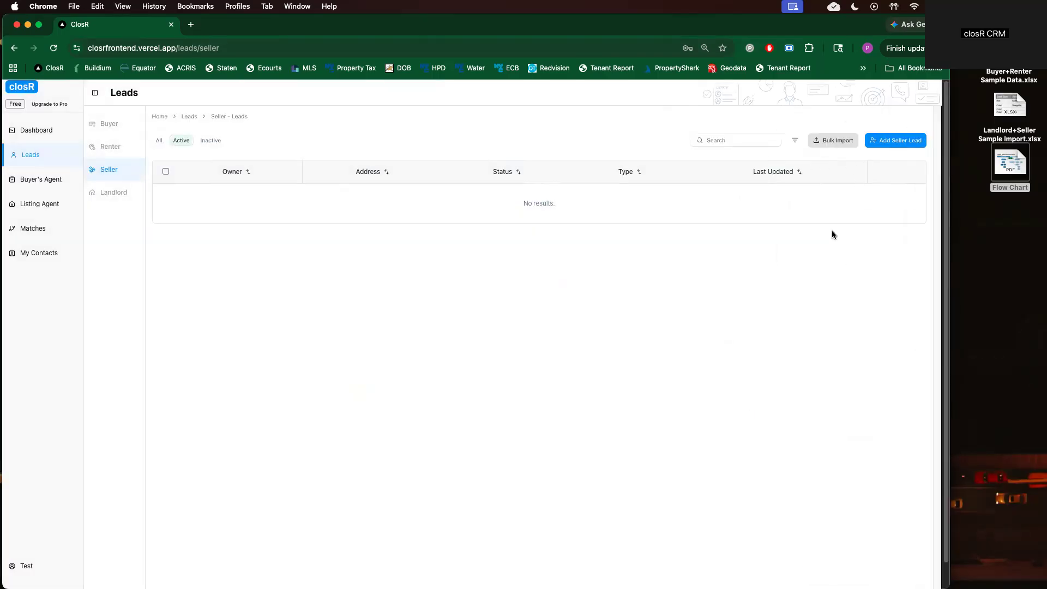
Start a seller Bulk Import and open Landlord+Seller Sample Import.xlsx from the desktop in Excel
{"action": "left_click", "coordinate": [838, 142]}
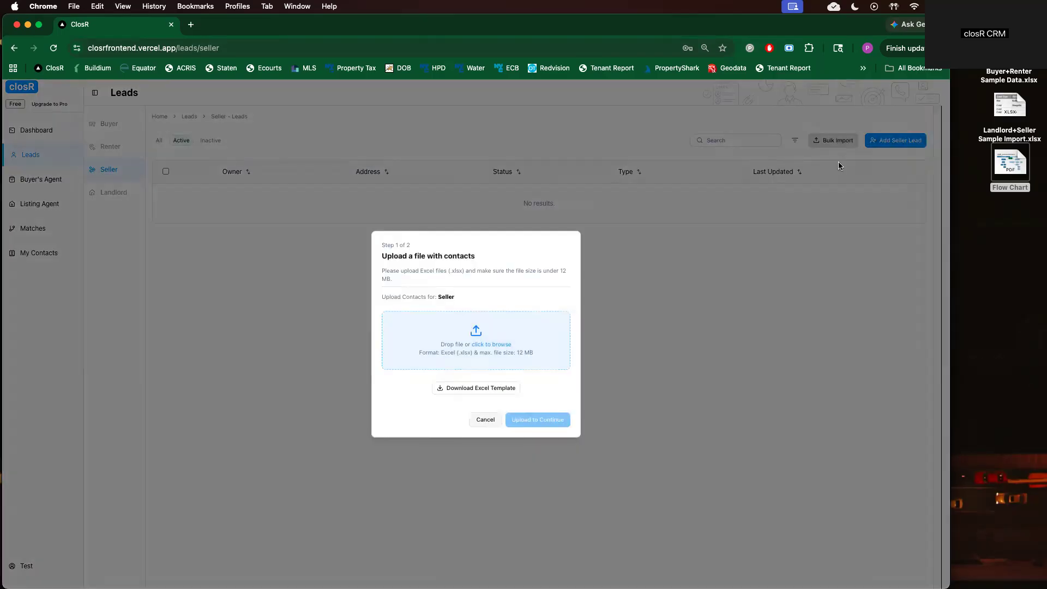
{"action": "left_click", "coordinate": [1017, 109]}
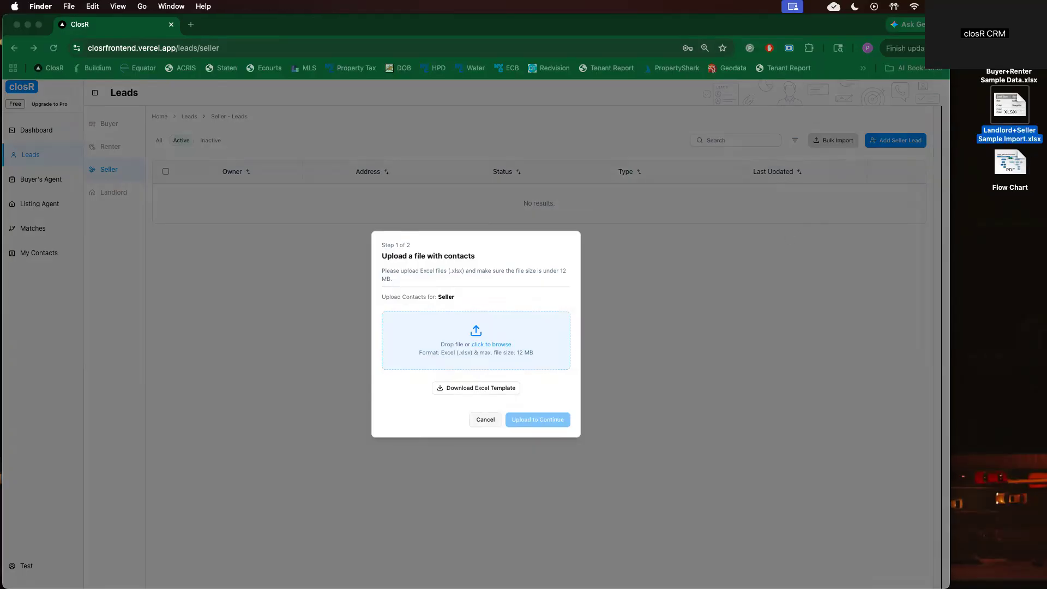
{"action": "double_click", "coordinate": [1009, 107]}
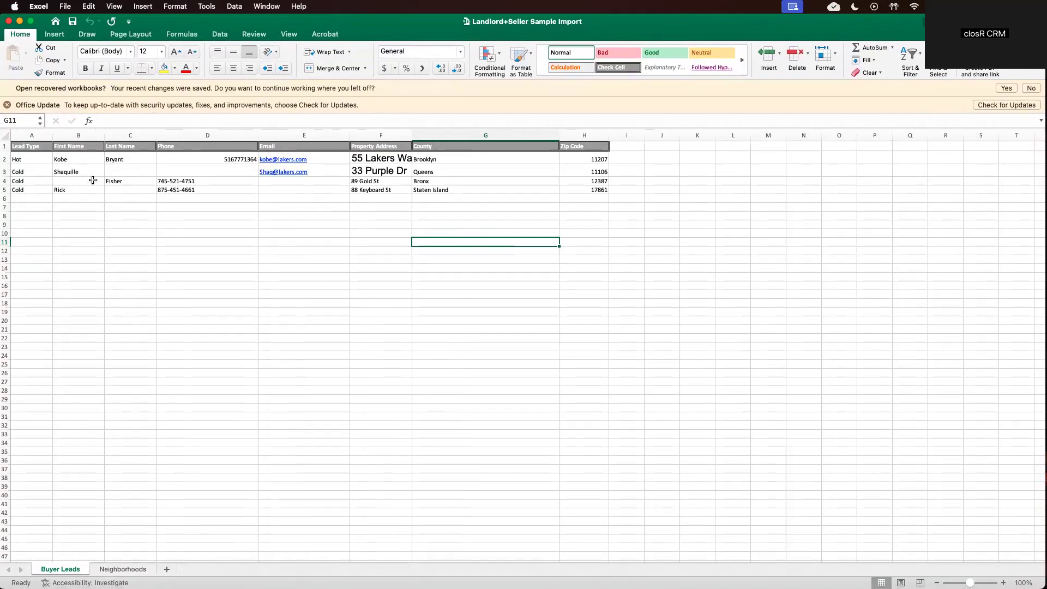
Check the sample leads' names, phones and emails, then drop the xlsx into ClosR's Bulk Import
{"action": "left_click_drag", "start_coordinate": [31, 160], "coordinate": [214, 160]}
{"action": "left_click", "coordinate": [204, 160]}
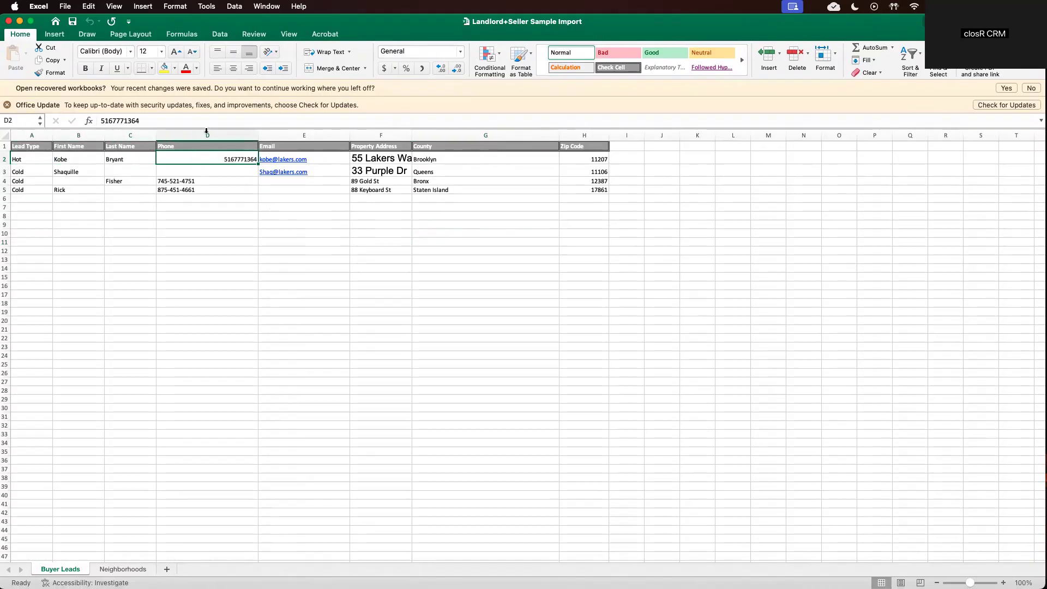
{"action": "left_click", "coordinate": [84, 172]}
{"action": "left_click", "coordinate": [114, 171]}
{"action": "left_click", "coordinate": [287, 188]}
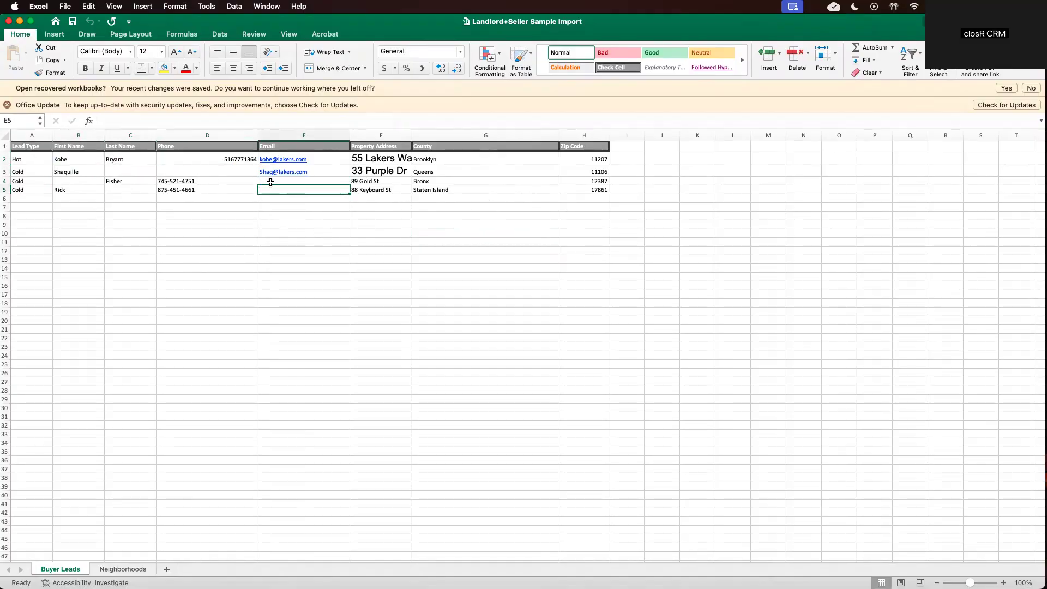
{"action": "left_click", "coordinate": [193, 170]}
{"action": "left_click", "coordinate": [62, 181]}
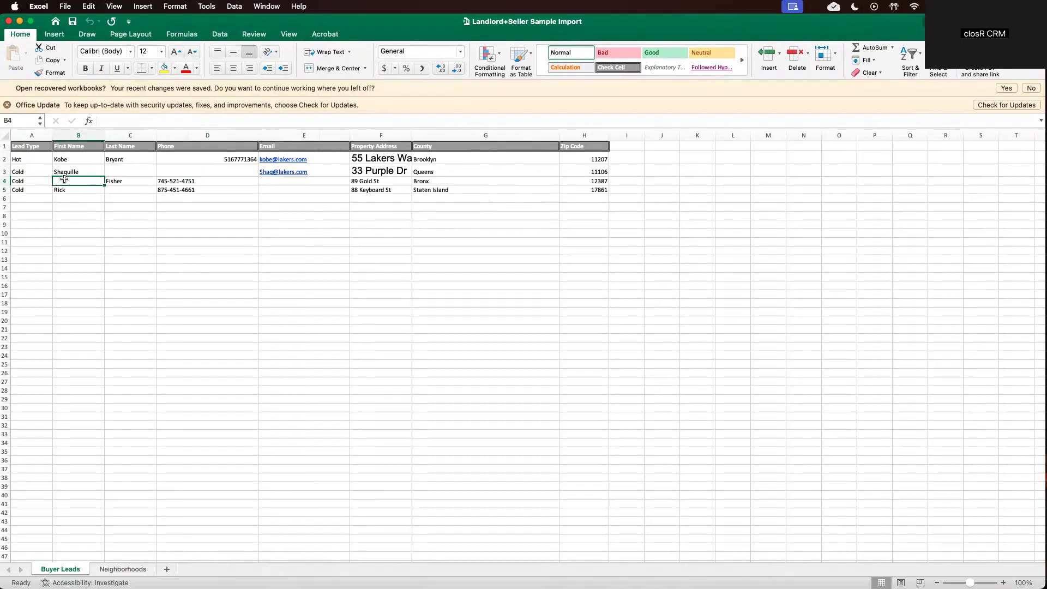
{"action": "left_click", "coordinate": [19, 21]}
{"action": "left_click_drag", "start_coordinate": [1008, 103], "coordinate": [480, 346]}
{"action": "left_click", "coordinate": [542, 395]}
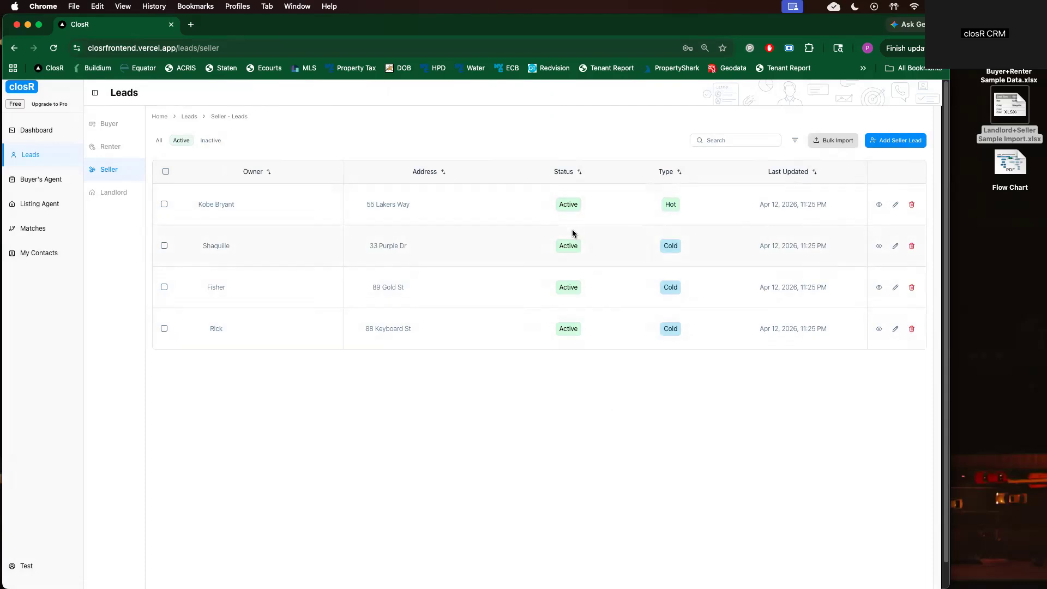
{"action": "left_click", "coordinate": [878, 204]}
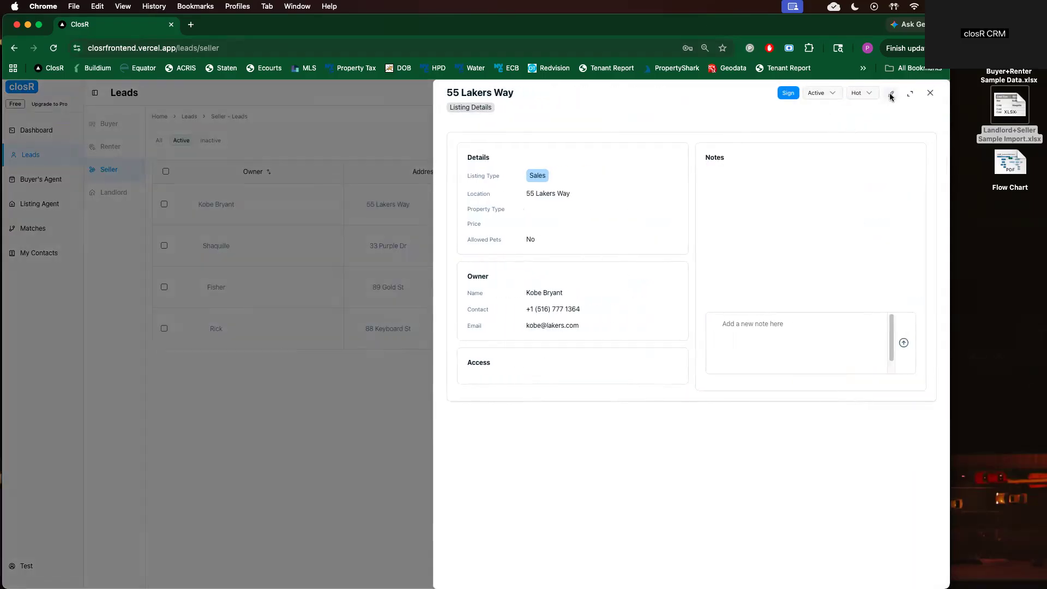
{"action": "left_click", "coordinate": [892, 93]}
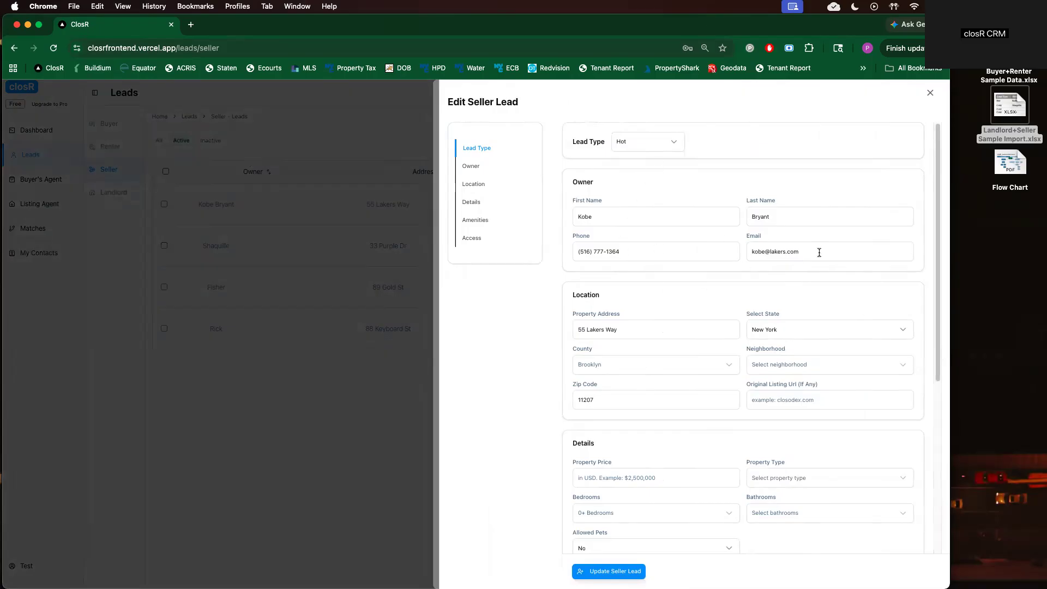
Set the neighborhood to Bedford-Stuyvesant and enter the zip code and $1,500,000 price
{"action": "left_click", "coordinate": [764, 366]}
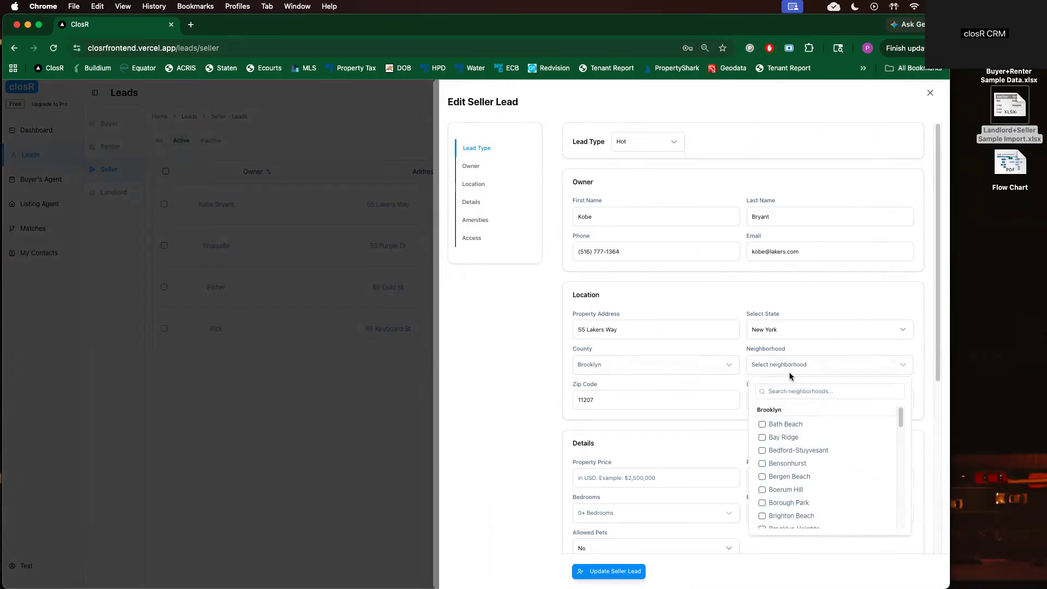
{"action": "left_click", "coordinate": [761, 450]}
{"action": "left_click_drag", "start_coordinate": [639, 400], "coordinate": [478, 397]}
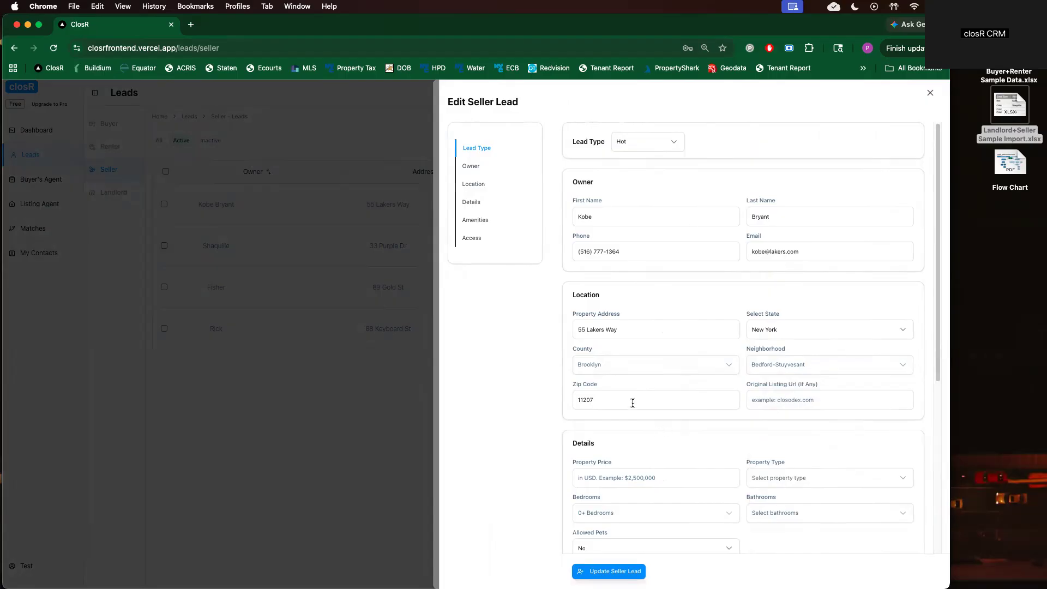
{"action": "type", "text": "122"}
{"action": "type", "text": "15"}
{"action": "type", "text": "000000"}
Set the property type to Multi-Family with 4 bedrooms and 3 bathrooms
{"action": "left_click", "coordinate": [817, 484]}
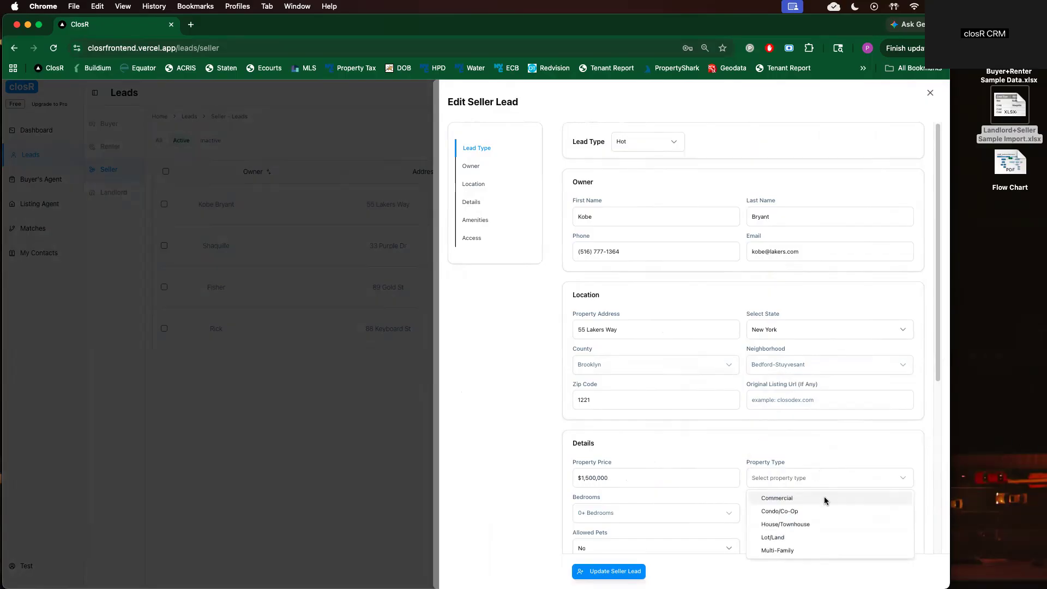
{"action": "left_click", "coordinate": [783, 550]}
{"action": "left_click", "coordinate": [682, 515]}
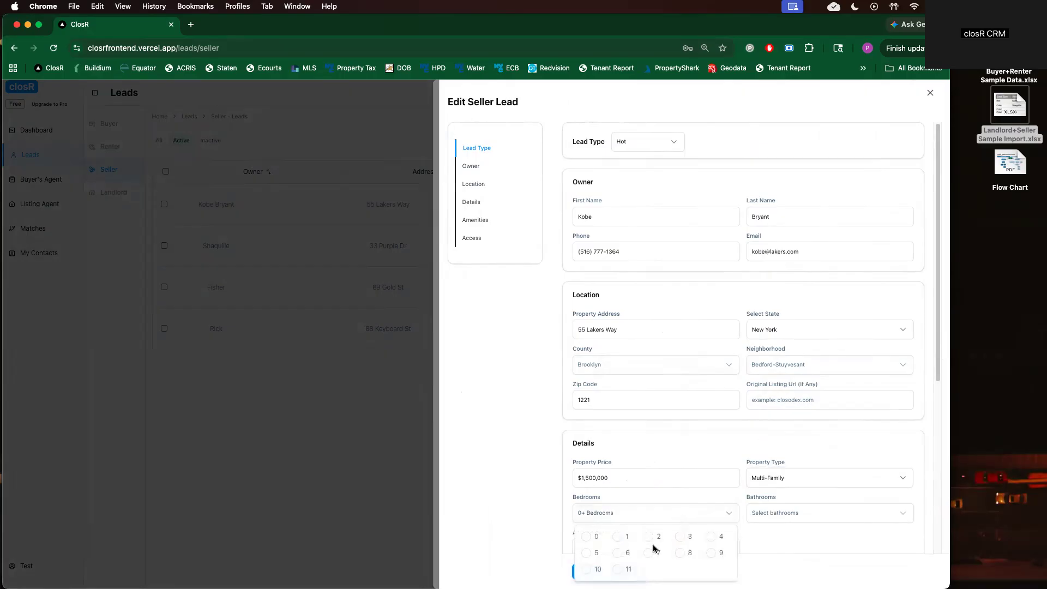
{"action": "left_click", "coordinate": [688, 538]}
{"action": "left_click", "coordinate": [795, 512]}
{"action": "left_click", "coordinate": [779, 519]}
{"action": "left_click", "coordinate": [694, 512]}
{"action": "left_click", "coordinate": [713, 537]}
{"action": "left_click", "coordinate": [846, 514]}
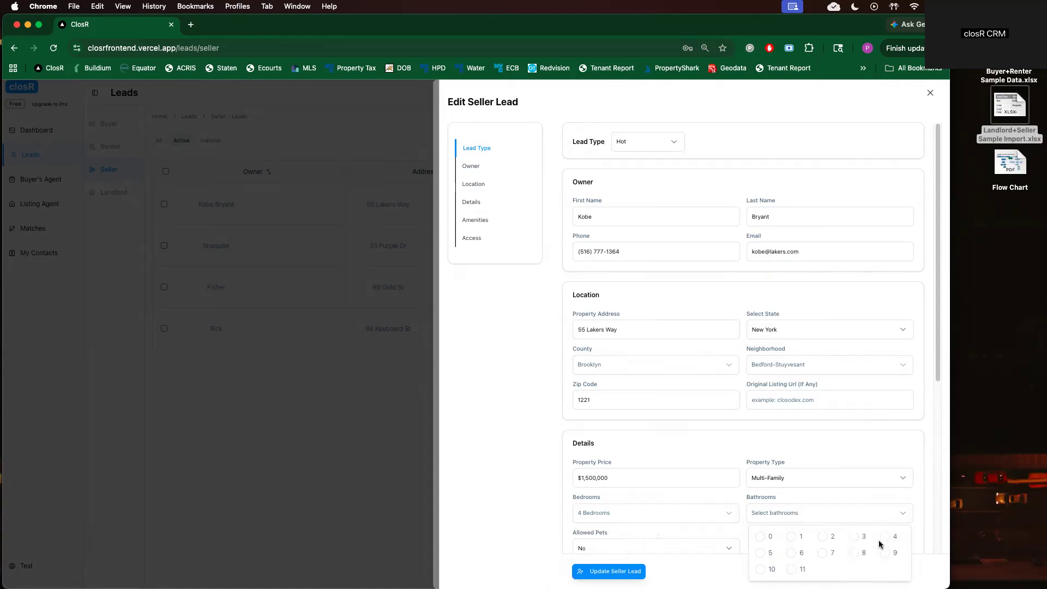
{"action": "left_click", "coordinate": [856, 542]}
Allow both dogs and cats and save the updated seller lead
{"action": "left_click", "coordinate": [687, 539]}
{"action": "left_click", "coordinate": [689, 547]}
{"action": "left_click", "coordinate": [600, 515]}
{"action": "scroll", "coordinate": [669, 472], "scroll_direction": "down", "scroll_amount": 1}
{"action": "scroll", "coordinate": [673, 469], "scroll_direction": "down", "scroll_amount": 5}
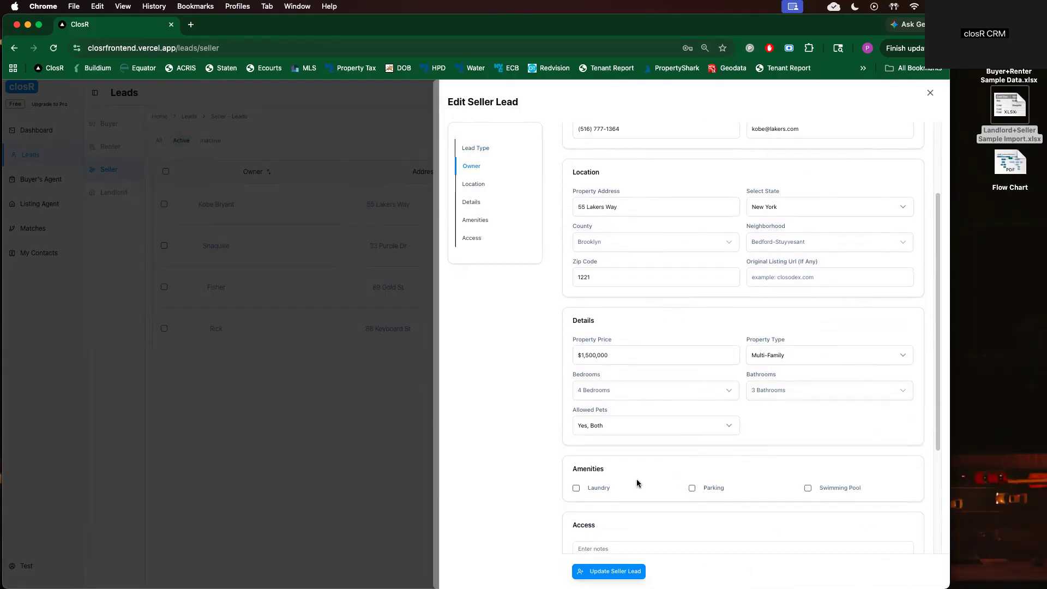
{"action": "scroll", "coordinate": [616, 556], "scroll_direction": "down", "scroll_amount": 1}
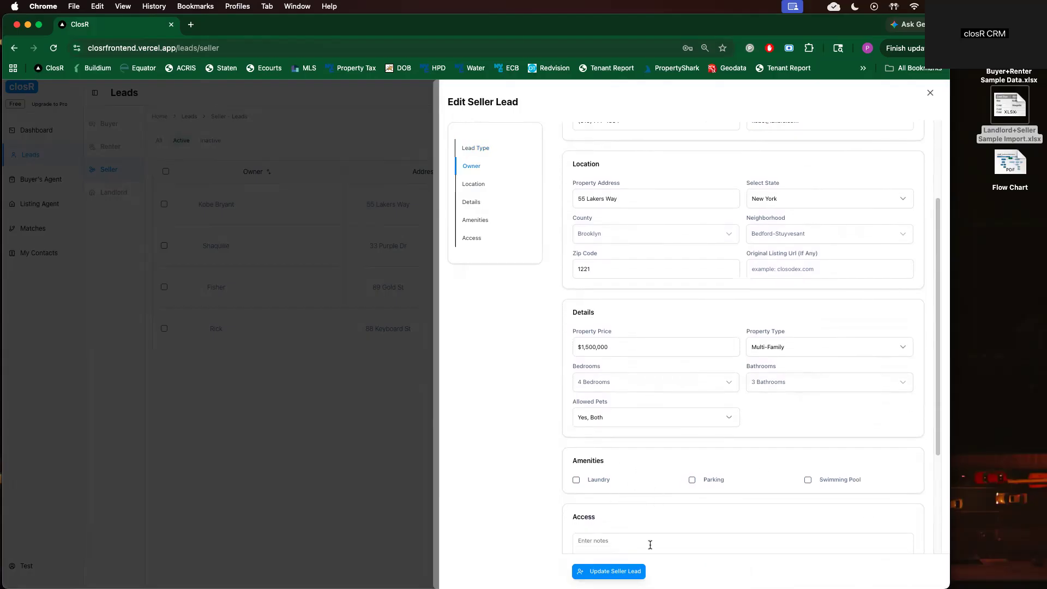
{"action": "left_click", "coordinate": [620, 572]}
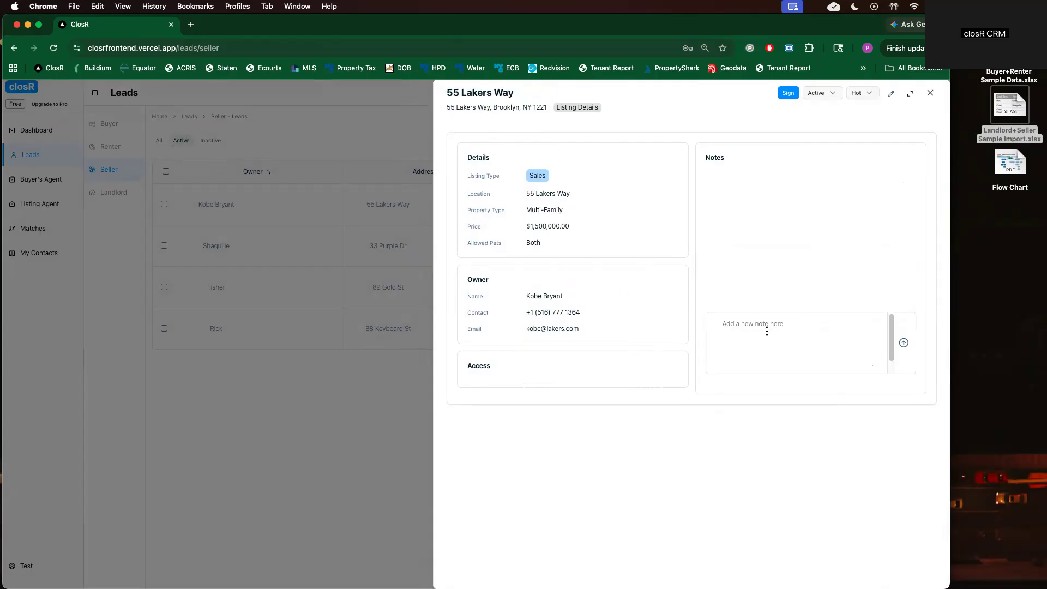
Note that the owner wants to work with us and the listing agreement was sent, then mark signed
{"action": "type", "text": "kovee want"}
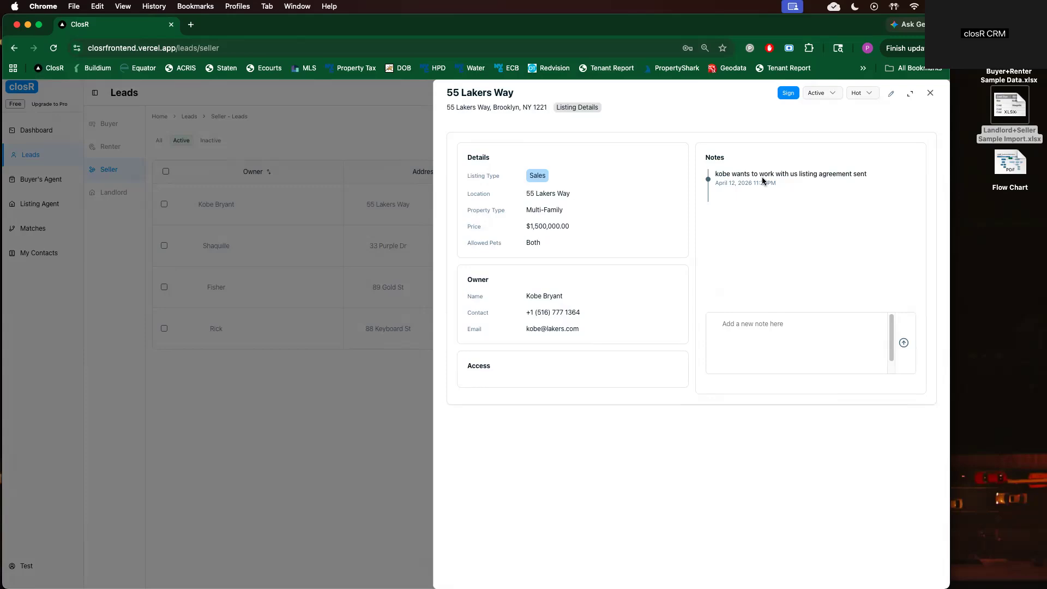
{"action": "left_click", "coordinate": [791, 94]}
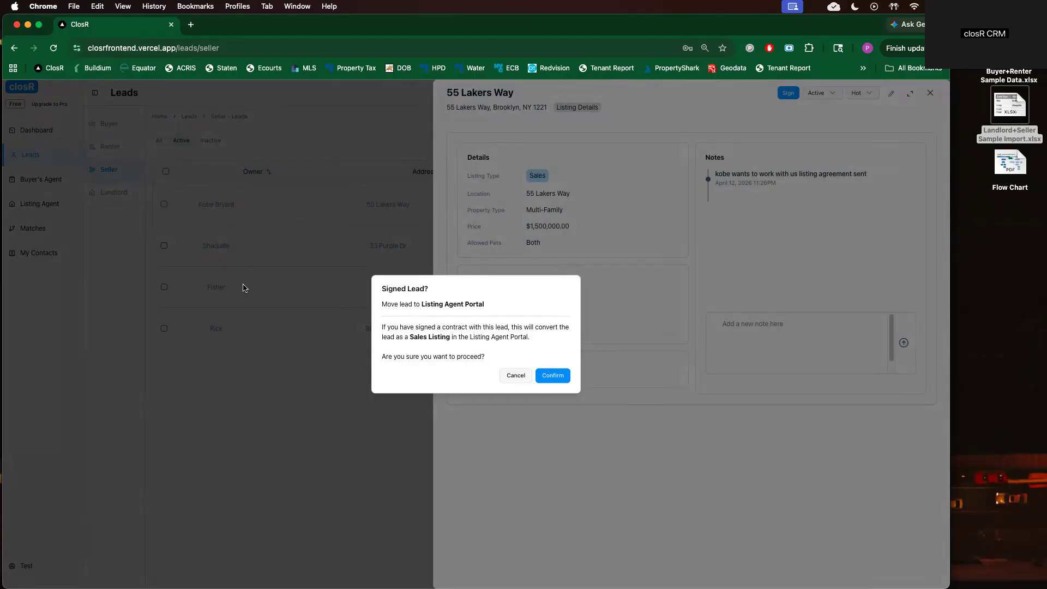
{"action": "left_click", "coordinate": [553, 378]}
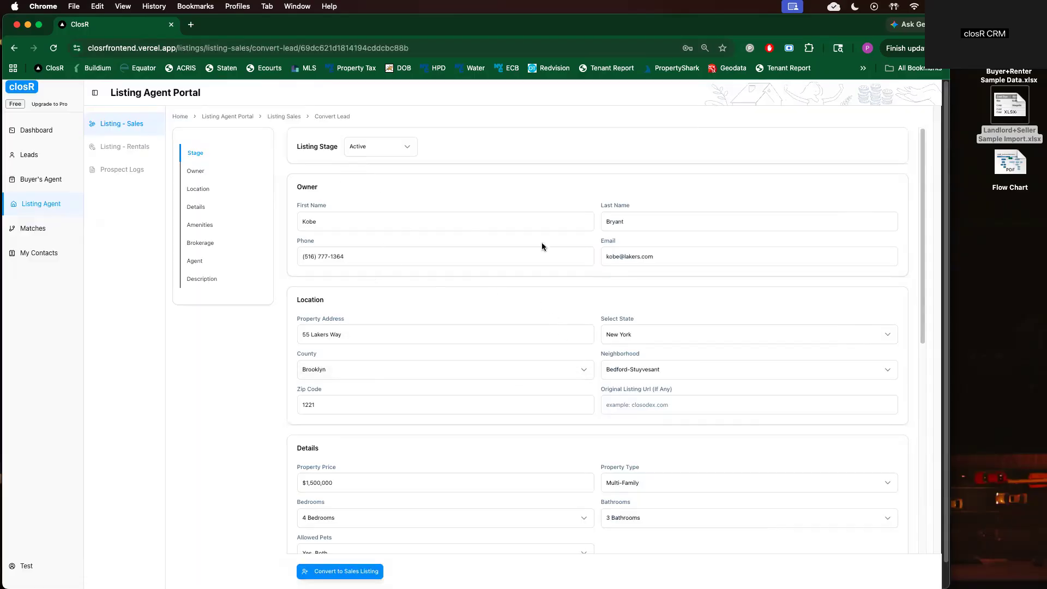
{"action": "scroll", "coordinate": [480, 459], "scroll_direction": "down", "scroll_amount": 3}
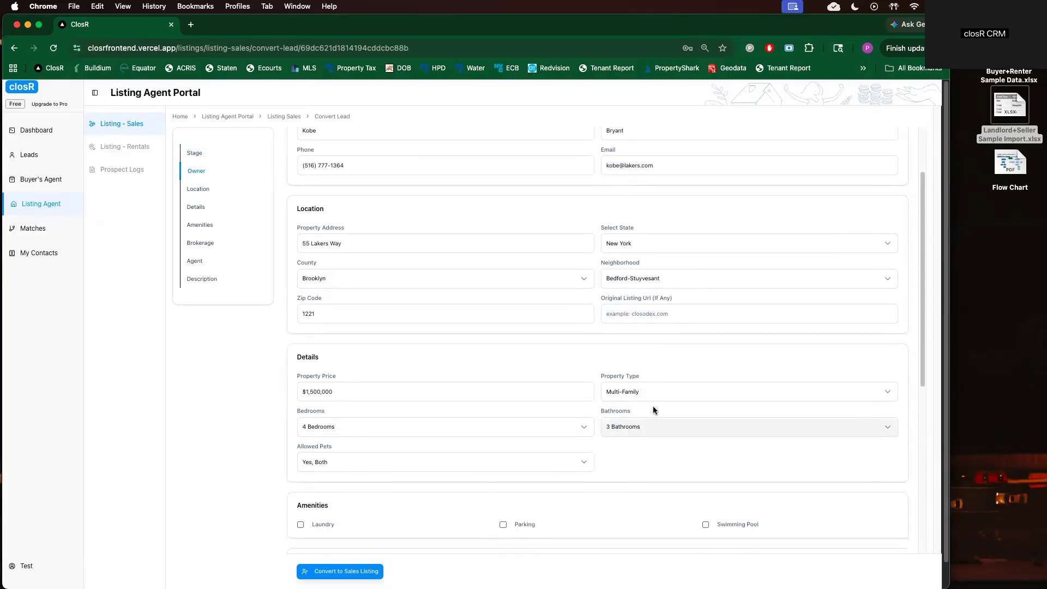
{"action": "scroll", "coordinate": [589, 390], "scroll_direction": "down", "scroll_amount": 2}
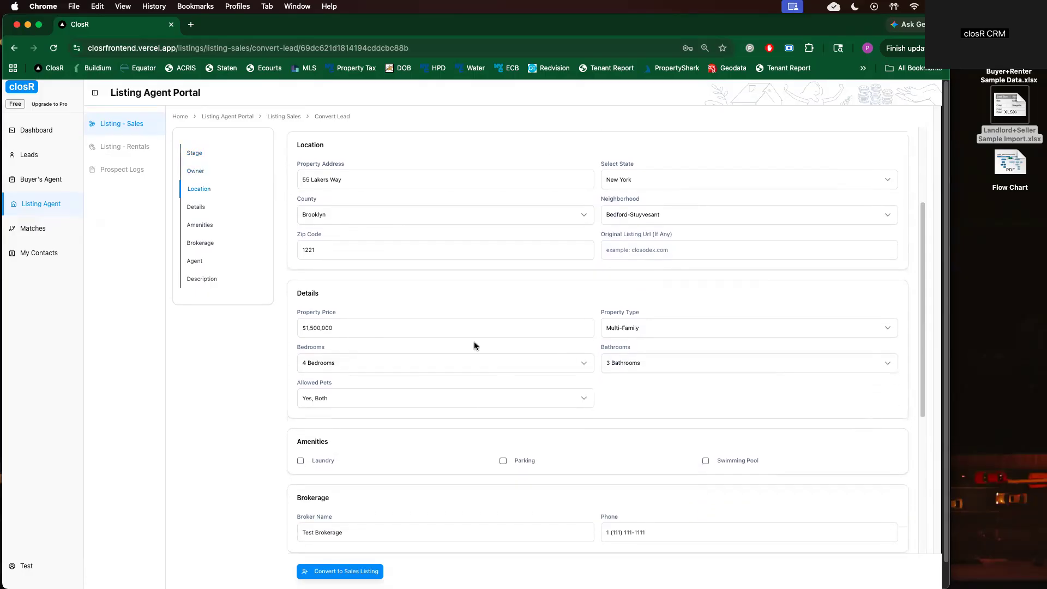
{"action": "scroll", "coordinate": [528, 410], "scroll_direction": "down", "scroll_amount": 4}
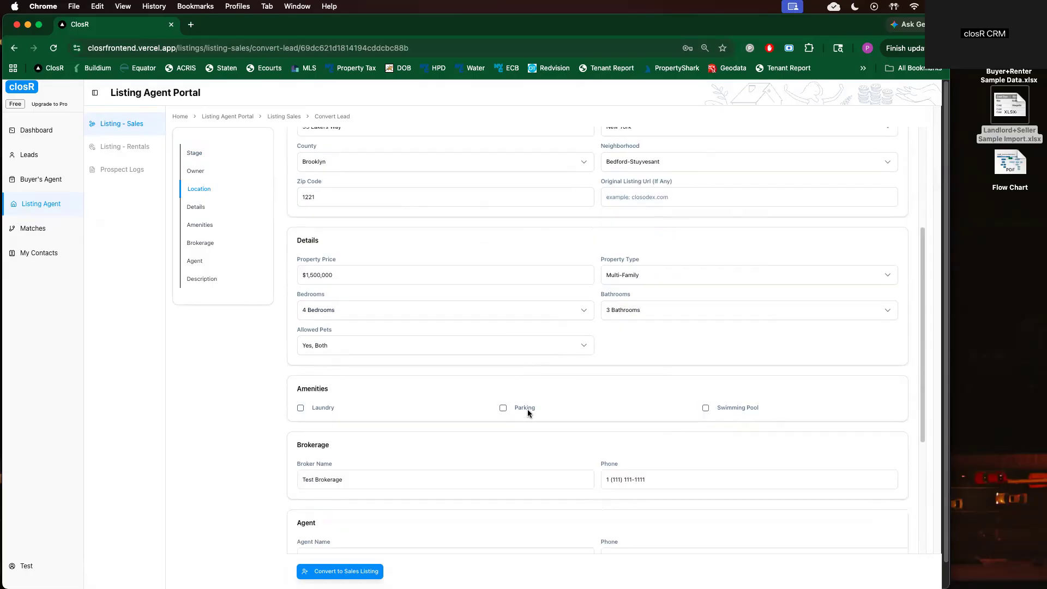
{"action": "left_click", "coordinate": [367, 570]}
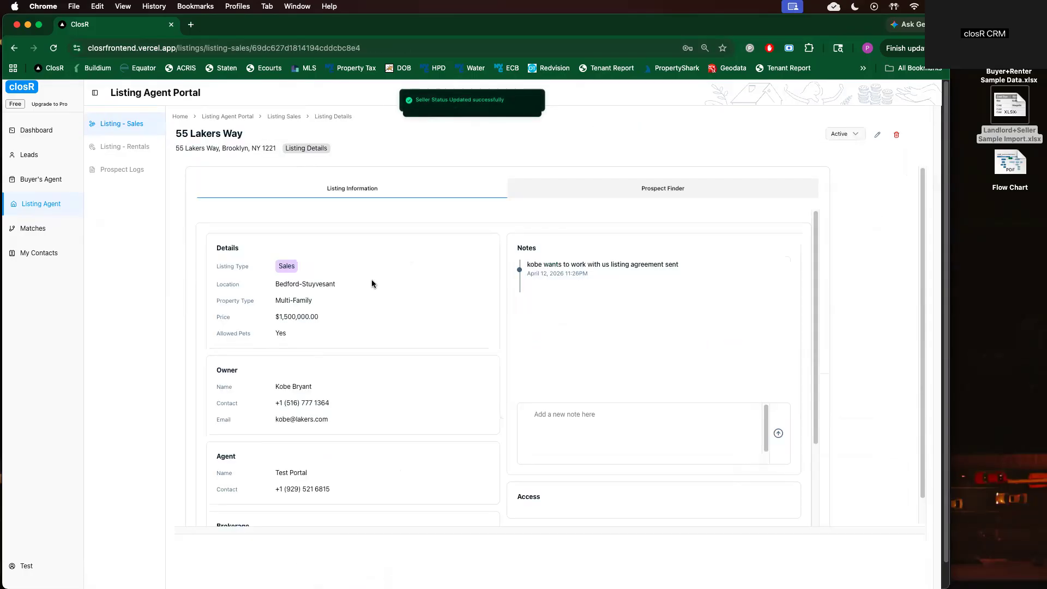
Locate 55 Lakers Way among the sales listings, then go to Prospect Logs
{"action": "left_click", "coordinate": [55, 209]}
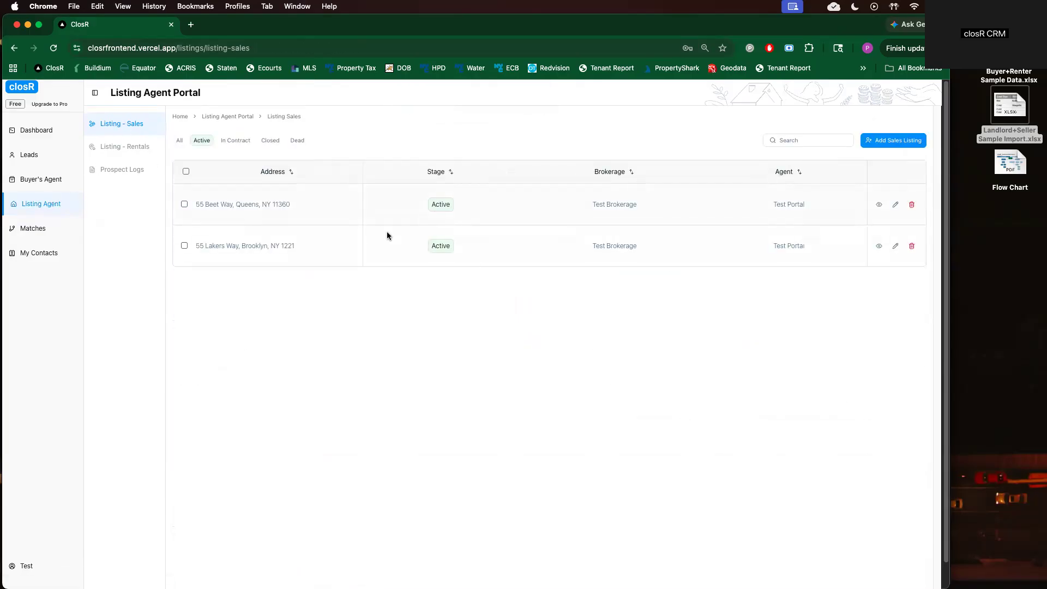
{"action": "left_click_drag", "start_coordinate": [203, 245], "coordinate": [296, 241]}
{"action": "left_click_drag", "start_coordinate": [227, 232], "coordinate": [623, 233]}
{"action": "left_click", "coordinate": [138, 174]}
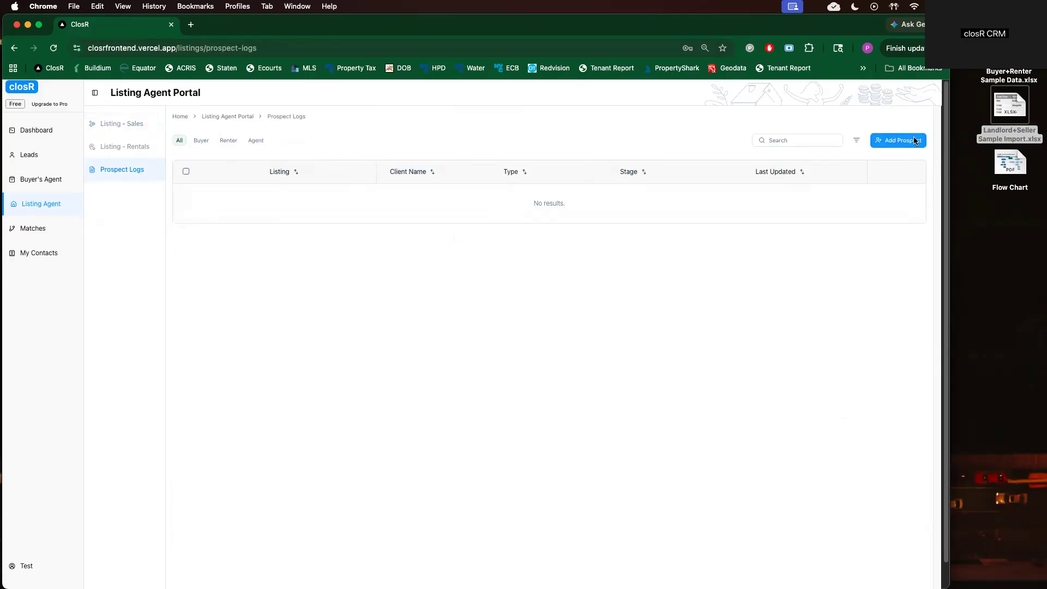
Start a new prospect and fill in the buyer's first name, last name, phone and email
{"action": "left_click", "coordinate": [914, 143]}
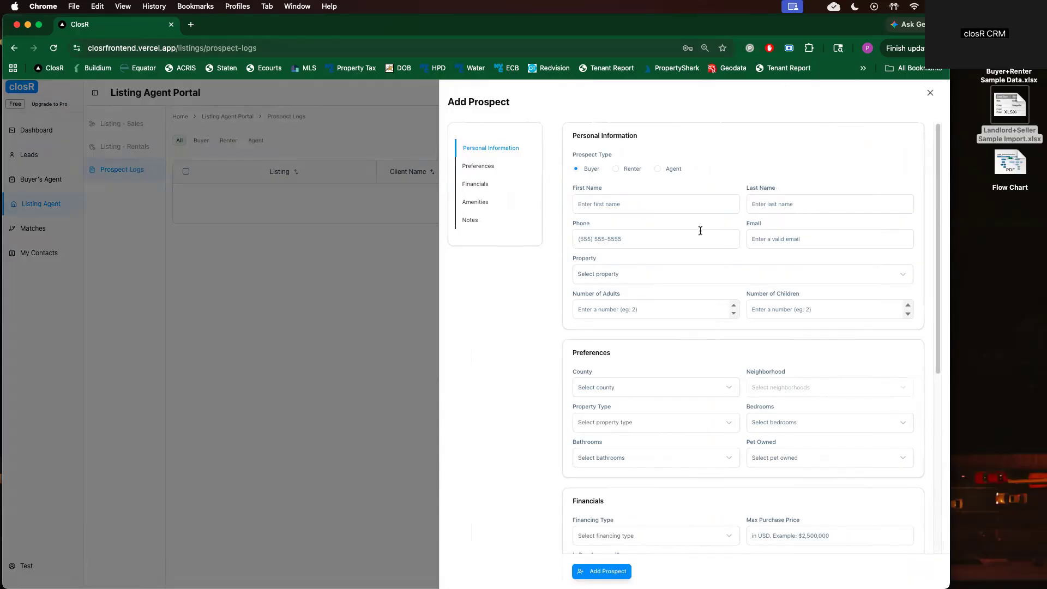
{"action": "left_click", "coordinate": [609, 206]}
{"action": "type", "text": "Purple"}
{"action": "key", "text": "Tab"}
{"action": "type", "text": "Pe5415415415"}
{"action": "left_click", "coordinate": [778, 238]}
{"action": "type", "text": "purple@person.com"}
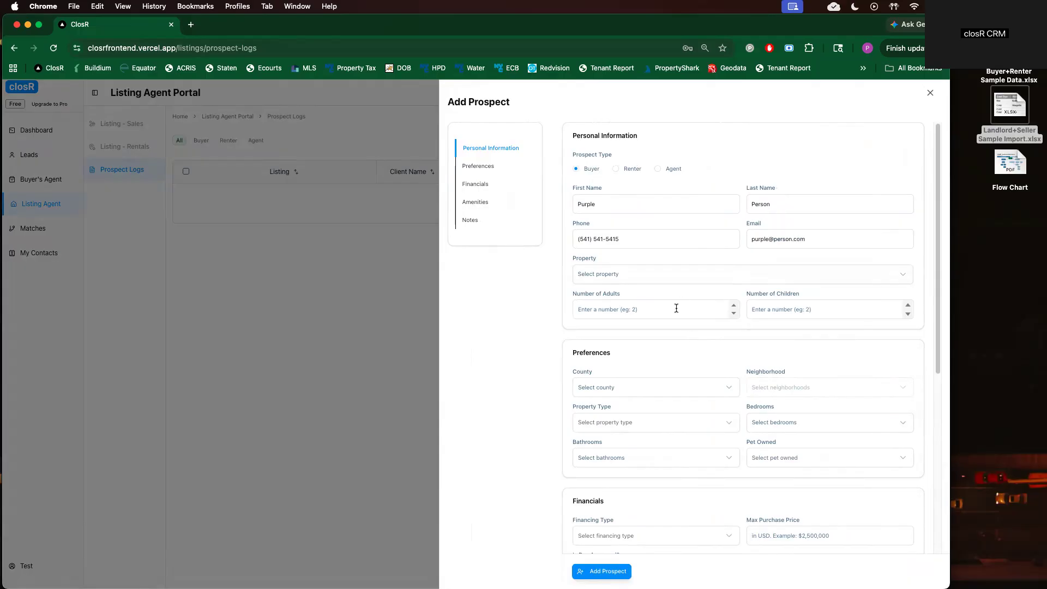
Choose 55 Lakers Way as the property and create the prospect
{"action": "left_click", "coordinate": [658, 278]}
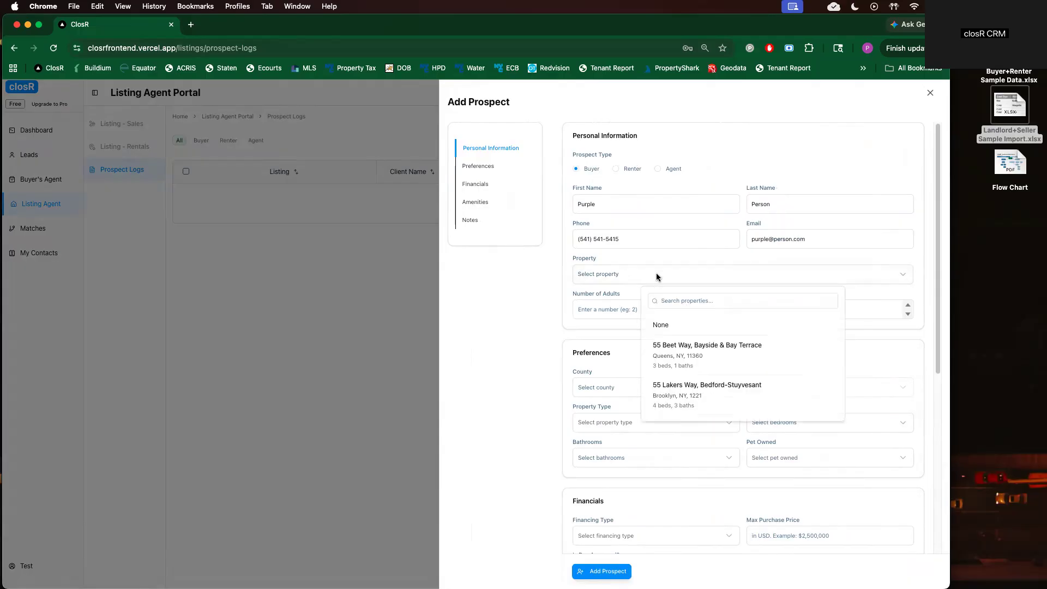
{"action": "left_click", "coordinate": [691, 393]}
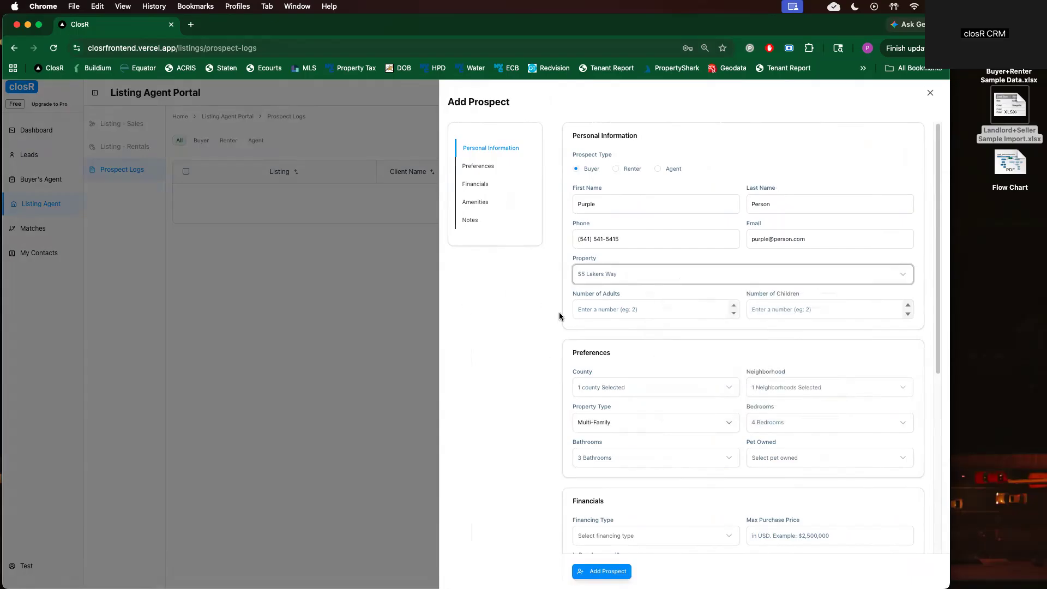
{"action": "left_click", "coordinate": [623, 311]}
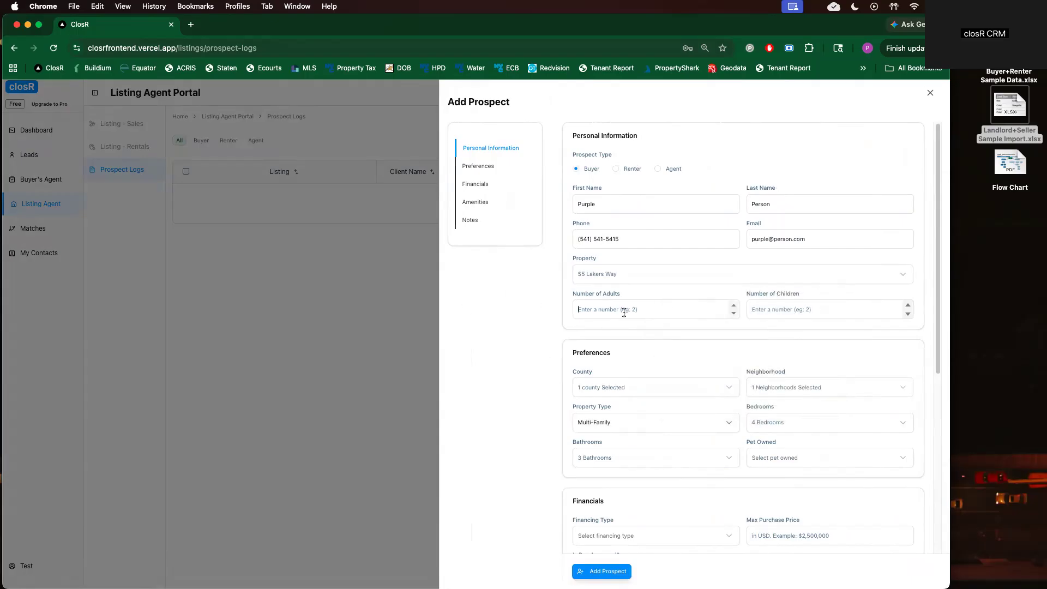
{"action": "left_click", "coordinate": [616, 573]}
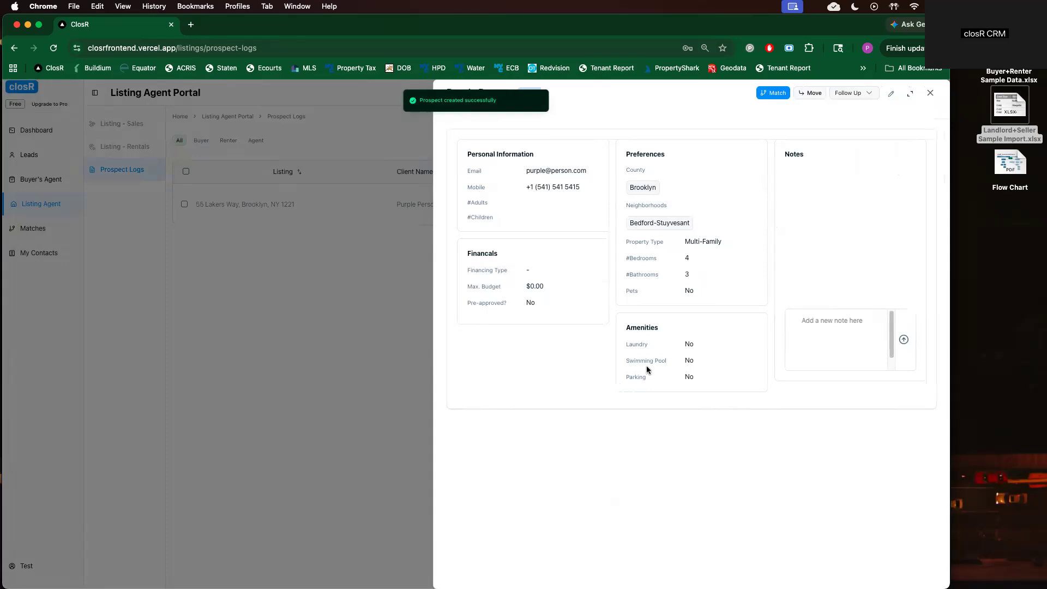
{"action": "left_click", "coordinate": [404, 302]}
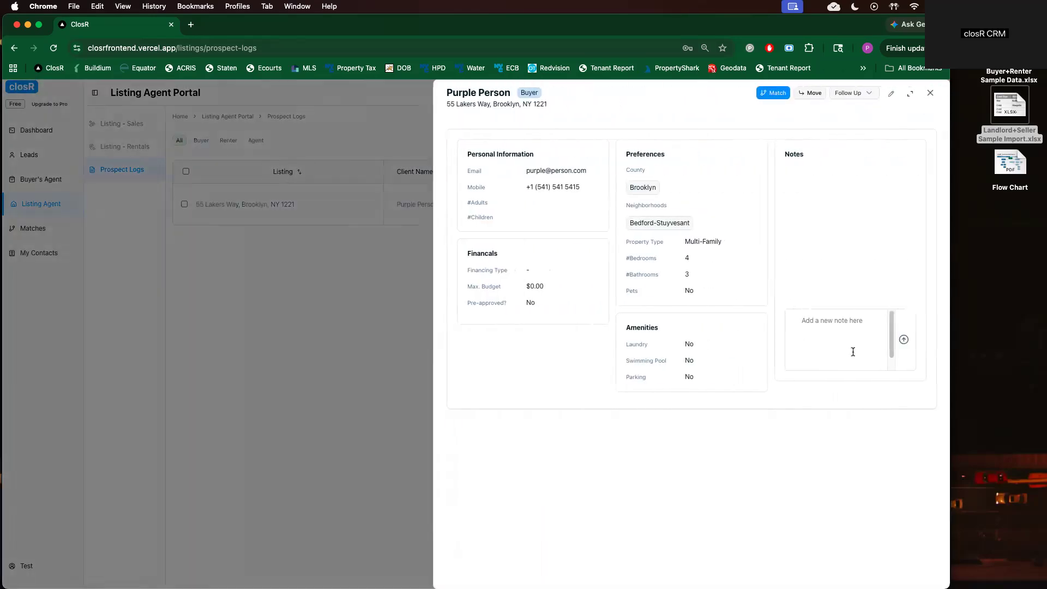
{"action": "left_click", "coordinate": [877, 344]}
{"action": "type", "text": "comes t"}
{"action": "key", "text": "BackSpace"}
{"action": "key", "text": "BackSpace"}
{"action": "key", "text": "BackSpace"}
{"action": "type", "text": "me to our open house today"}
{"action": "left_click", "coordinate": [904, 339]}
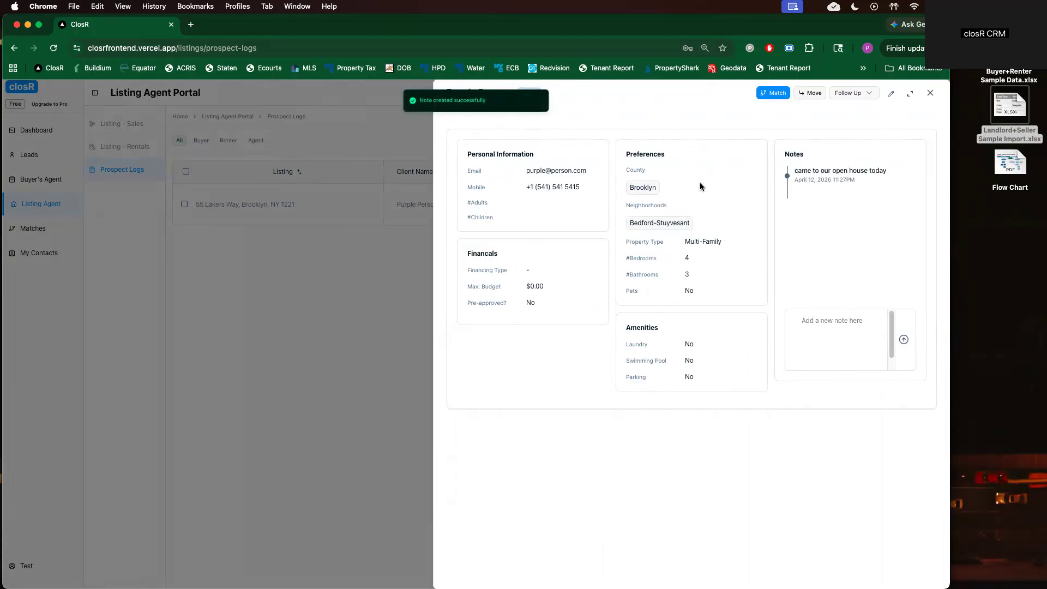
Update the prospect to no pets, 0 children, Cash financing and a 5000000 max purchase price
{"action": "left_click", "coordinate": [890, 93]}
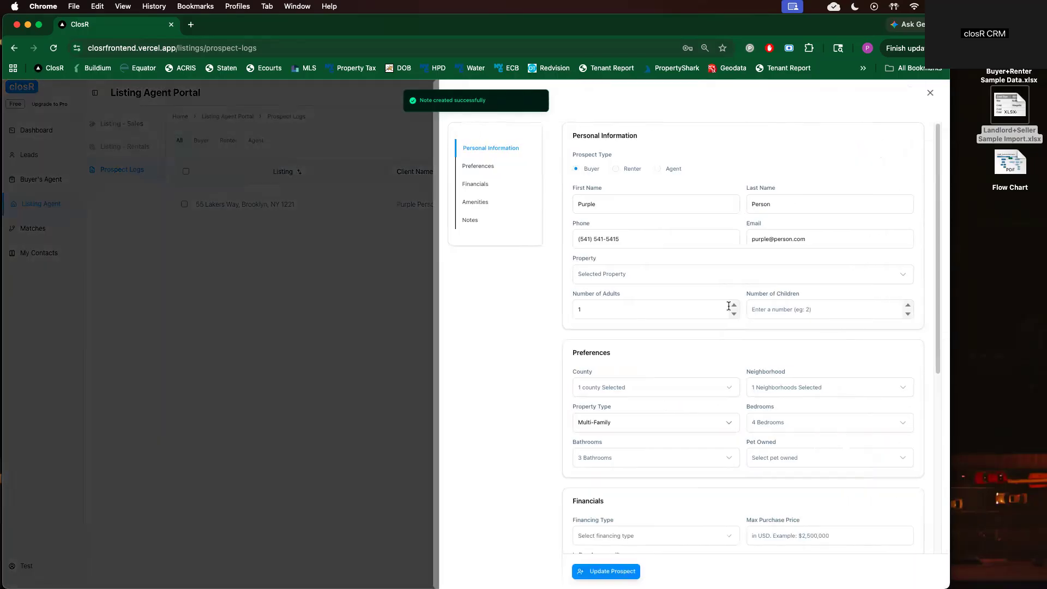
{"action": "left_click", "coordinate": [807, 457]}
{"action": "left_click", "coordinate": [781, 524]}
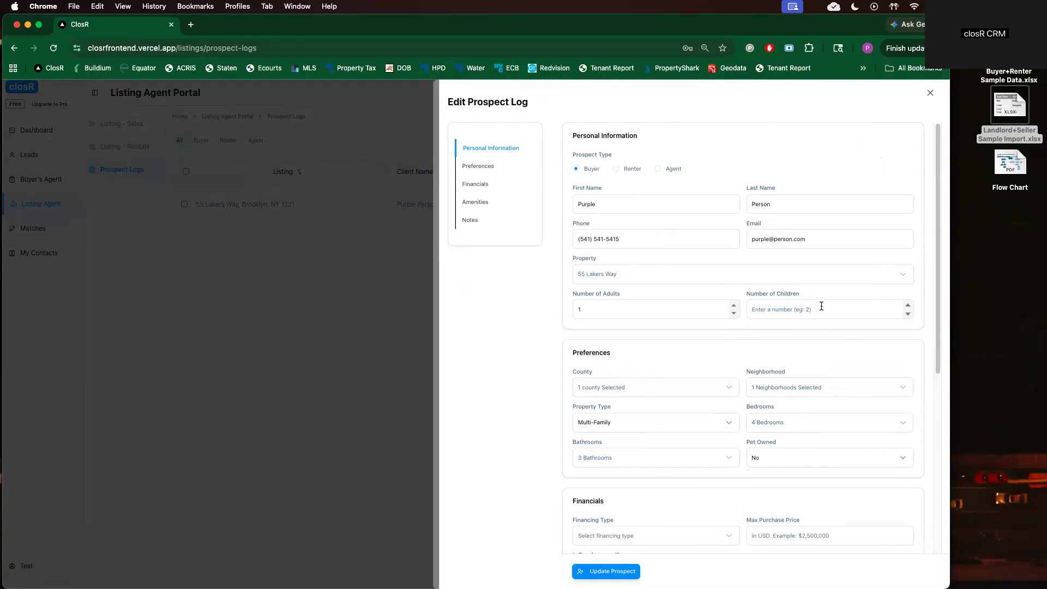
{"action": "type", "text": "0"}
{"action": "left_click", "coordinate": [666, 534]}
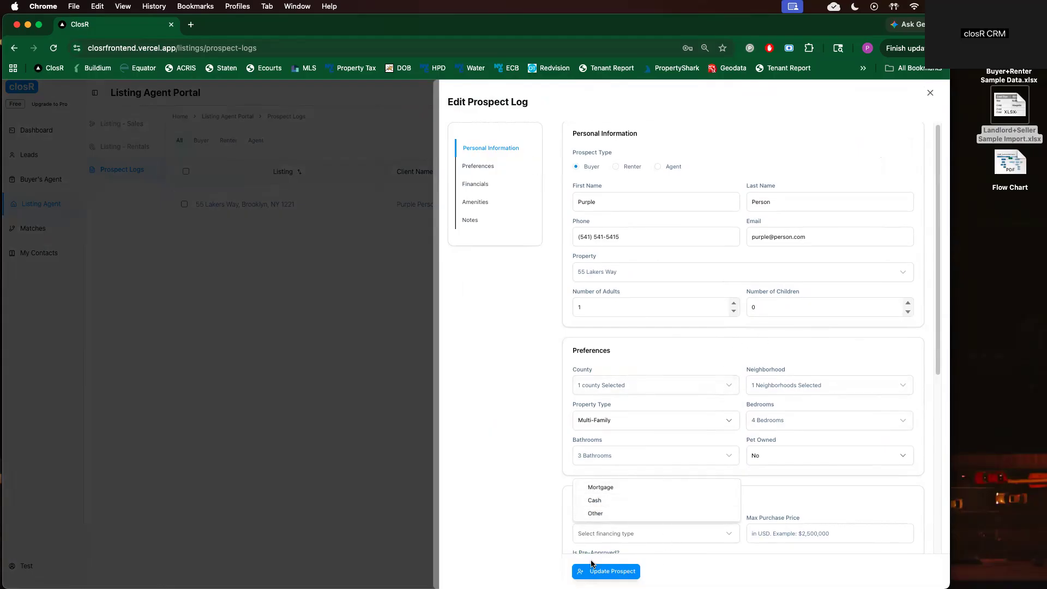
{"action": "left_click", "coordinate": [613, 500]}
{"action": "scroll", "coordinate": [851, 495], "scroll_direction": "down", "scroll_amount": 1}
{"action": "left_click", "coordinate": [805, 510]}
{"action": "type", "text": "5000000"}
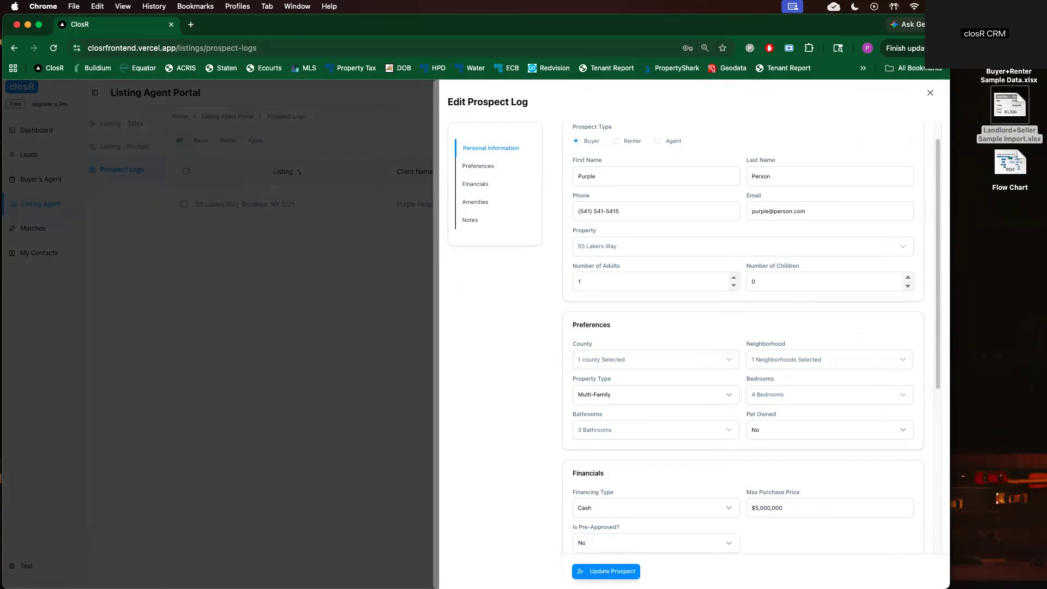
{"action": "left_click", "coordinate": [614, 570]}
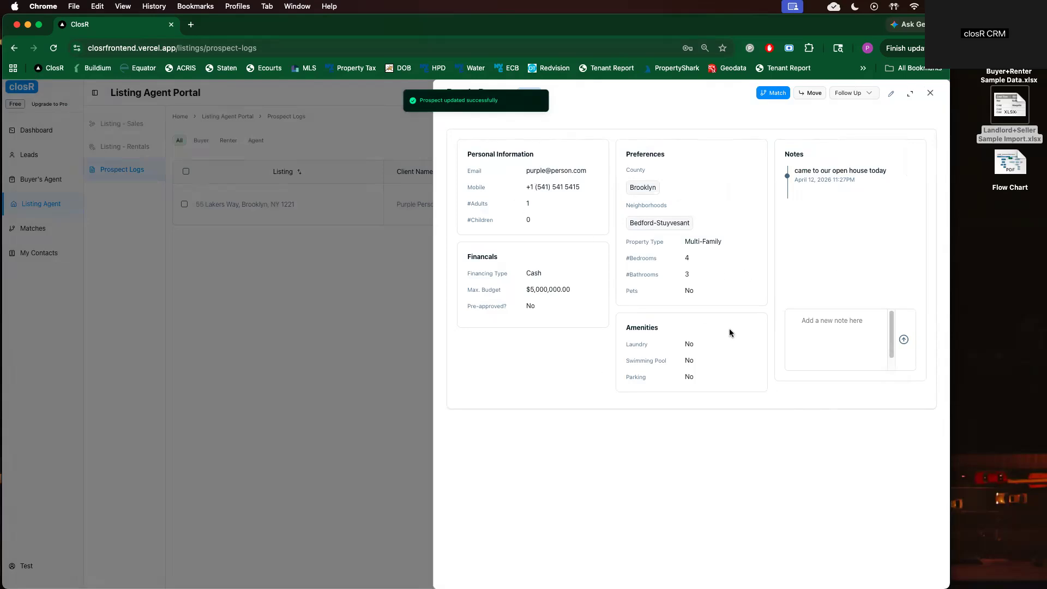
{"action": "left_click", "coordinate": [342, 349]}
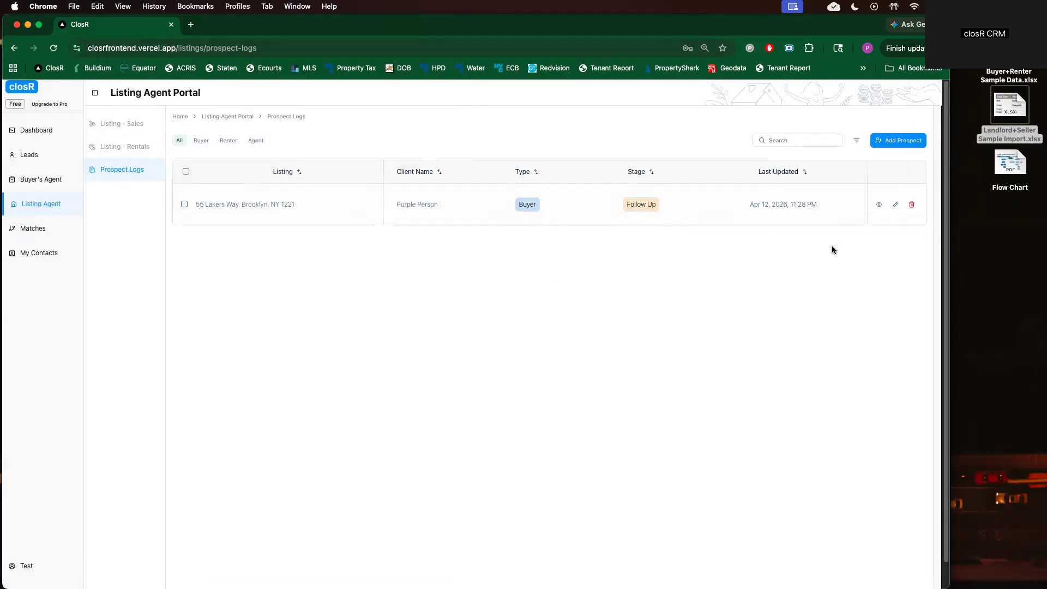
{"action": "left_click", "coordinate": [888, 140]}
{"action": "left_click", "coordinate": [724, 272]}
{"action": "left_click", "coordinate": [676, 405]}
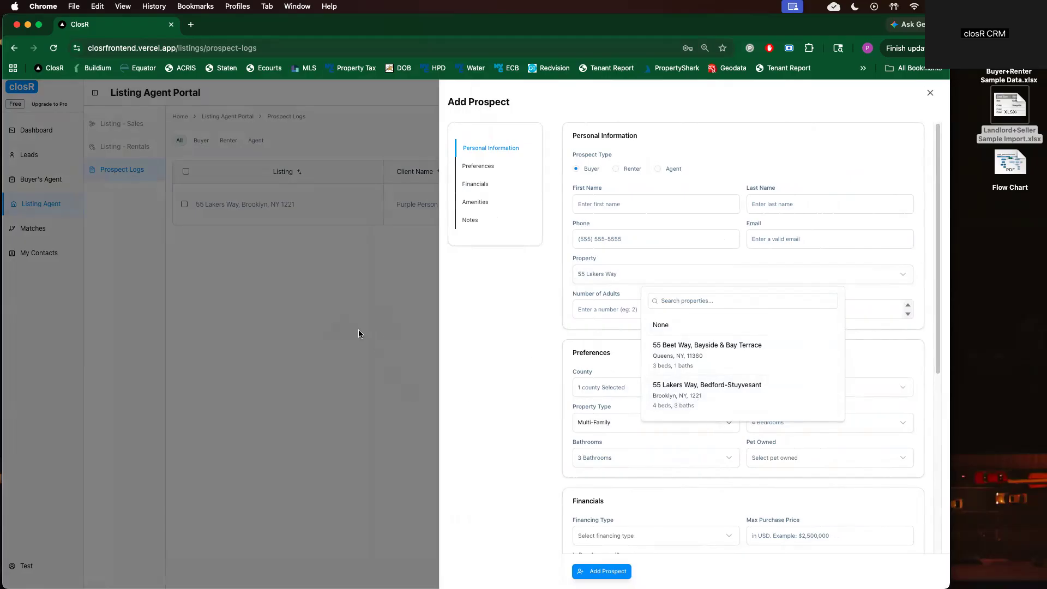
{"action": "left_click", "coordinate": [358, 330]}
{"action": "left_click", "coordinate": [360, 329]}
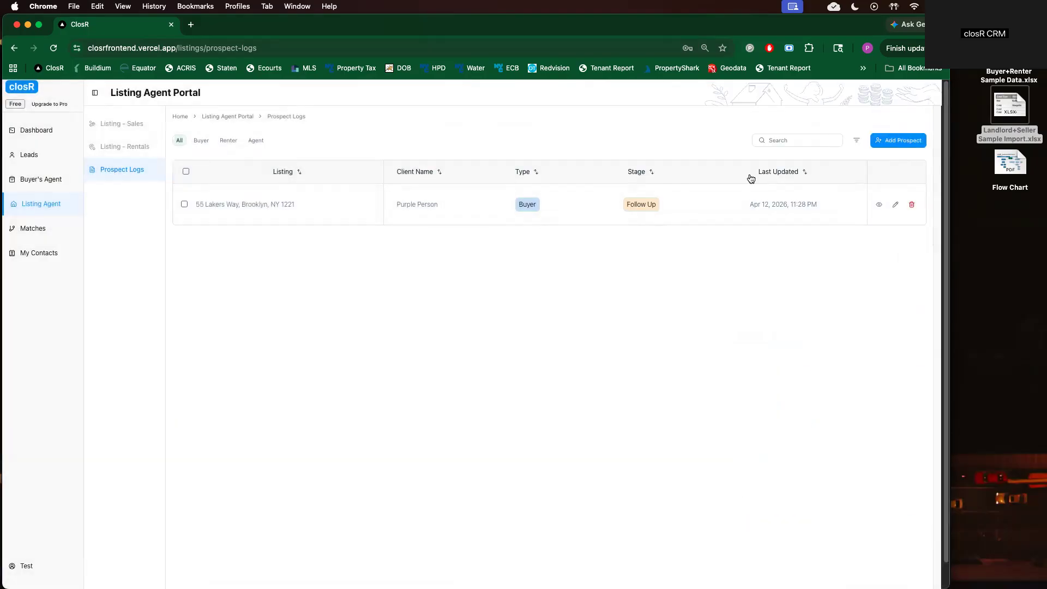
{"action": "left_click", "coordinate": [878, 204]}
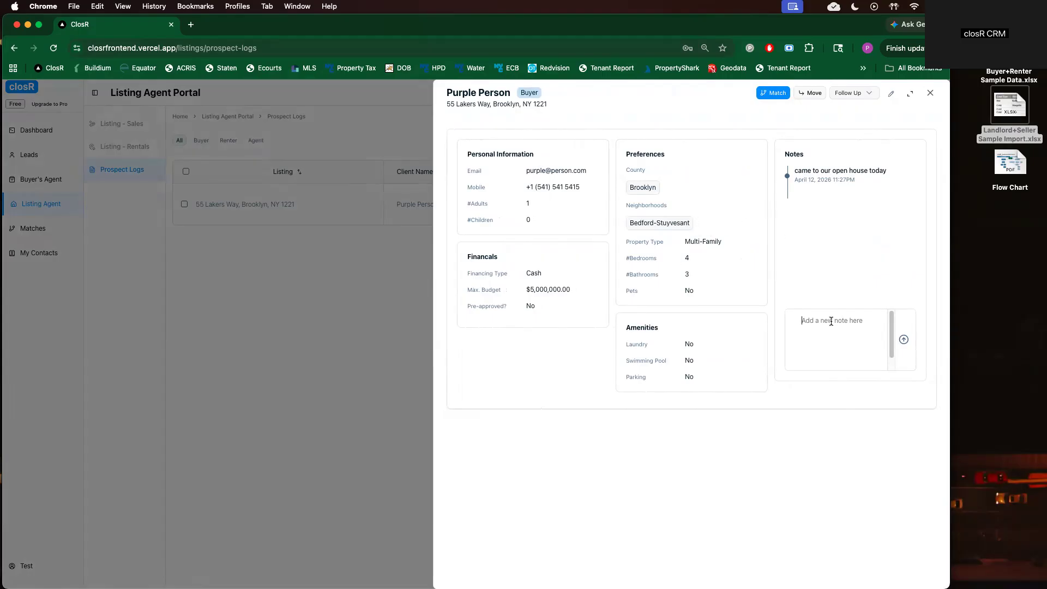
Add the note 'wants to make an offer' to the prospect
{"action": "left_click", "coordinate": [809, 317]}
{"action": "type", "text": "wants to make an offer"}
{"action": "left_click", "coordinate": [904, 339]}
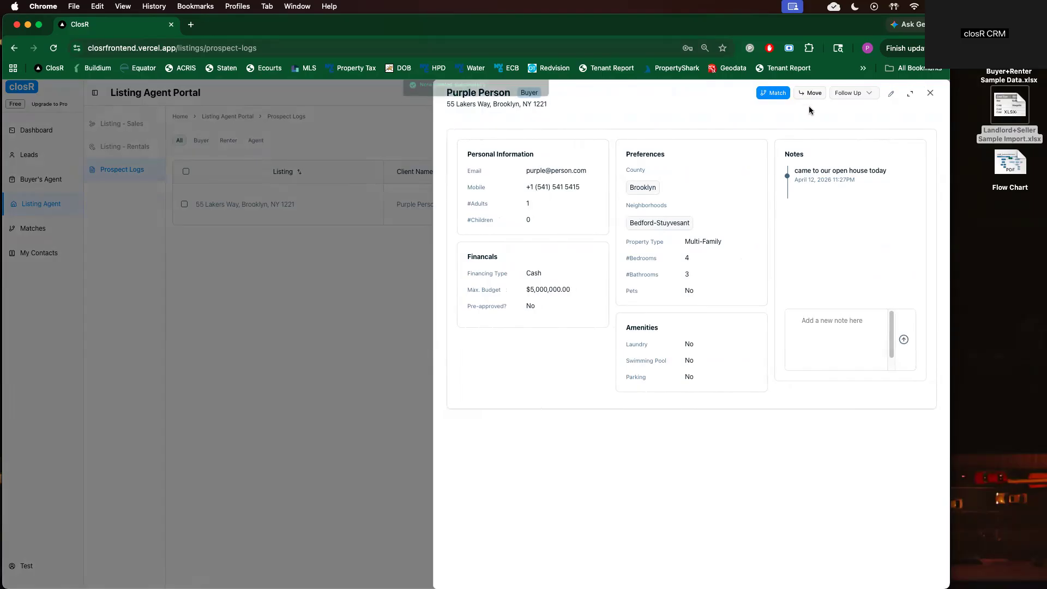
Confirm the prospect as a match and view the Sales matches list
{"action": "left_click", "coordinate": [776, 94]}
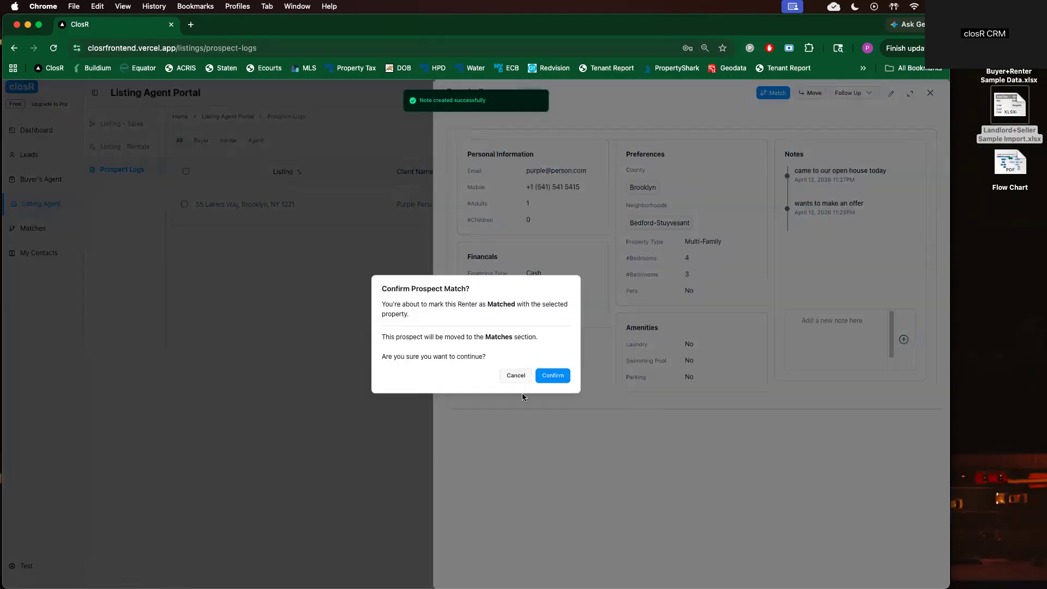
{"action": "left_click", "coordinate": [549, 376]}
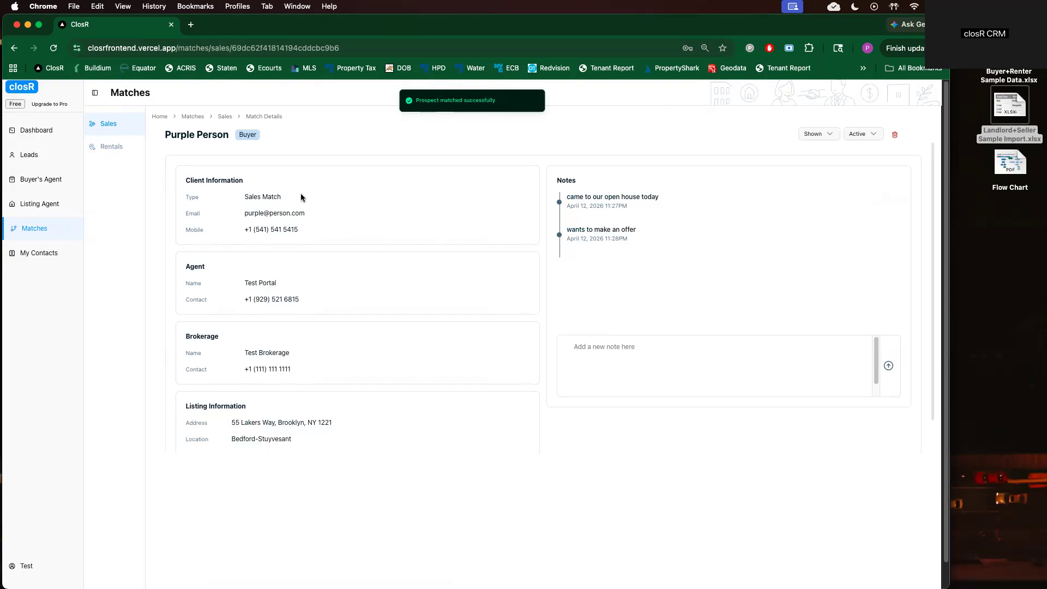
{"action": "left_click", "coordinate": [108, 125]}
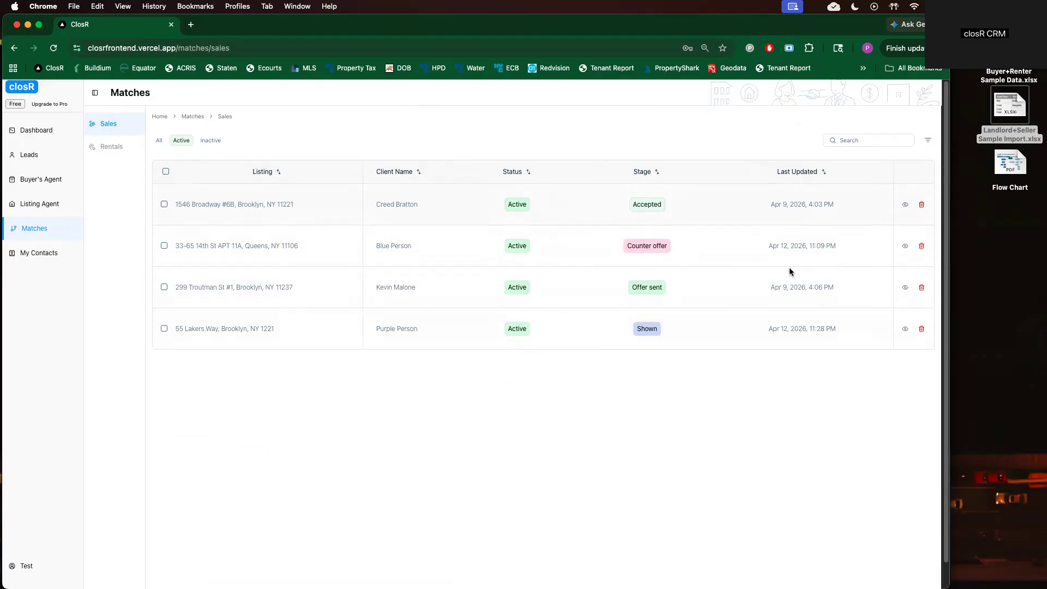
Move the 55 Lakers Way match from Shown to the Offer Sent stage
{"action": "left_click", "coordinate": [905, 328]}
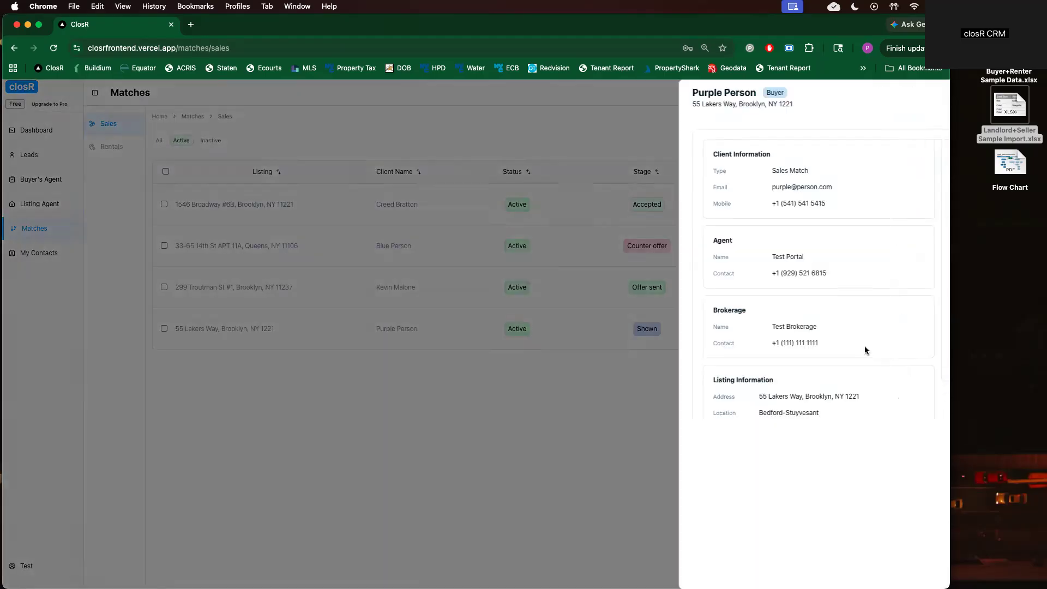
{"action": "left_click", "coordinate": [834, 92]}
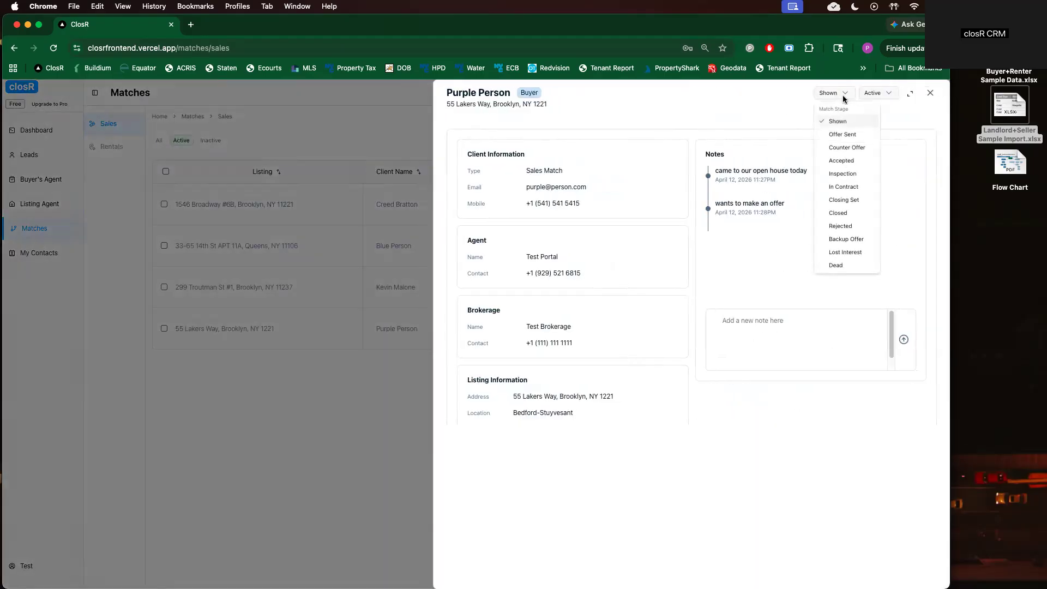
{"action": "left_click", "coordinate": [842, 134]}
Add the note 'offer sent for 1M' to the match and close its details
{"action": "left_click", "coordinate": [803, 317]}
{"action": "type", "text": "offer sent for 1"}
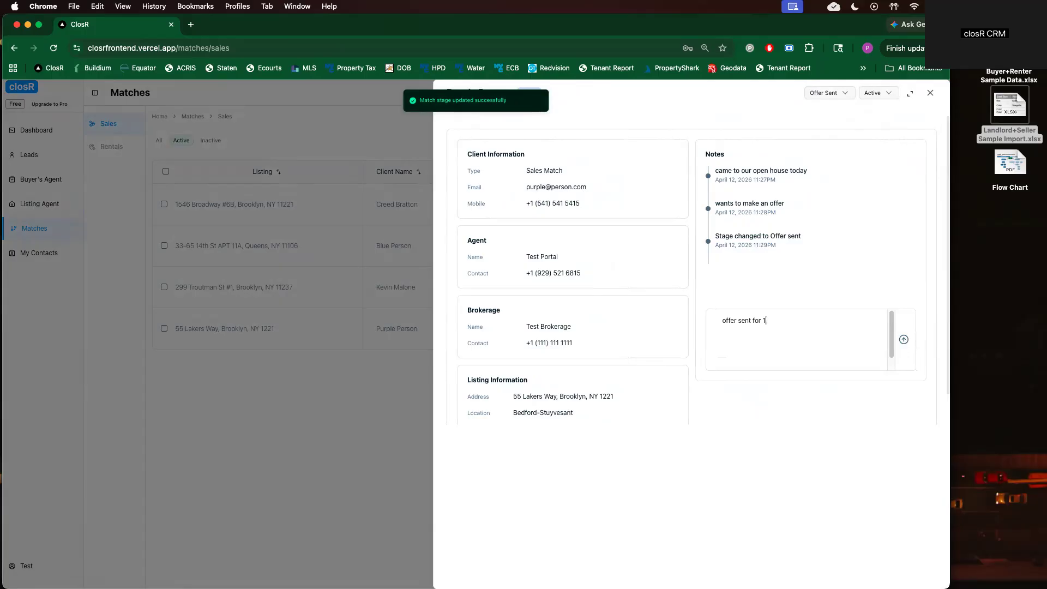
{"action": "type", "text": "M"}
{"action": "left_click", "coordinate": [903, 339]}
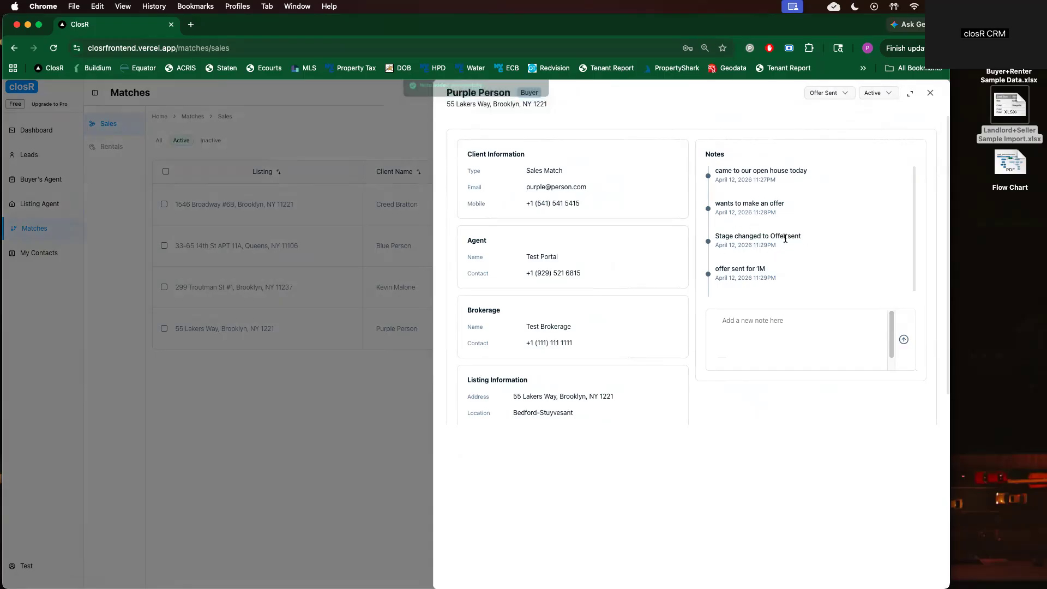
{"action": "left_click", "coordinate": [297, 332]}
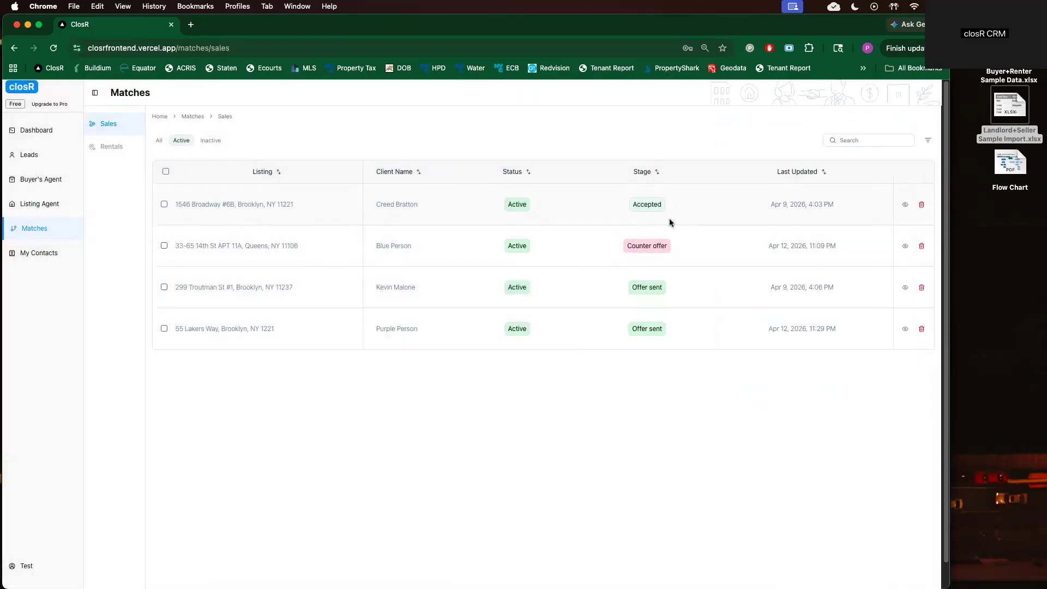
Sort the matches by stage, then by last updated with the newest first
{"action": "left_click", "coordinate": [647, 173]}
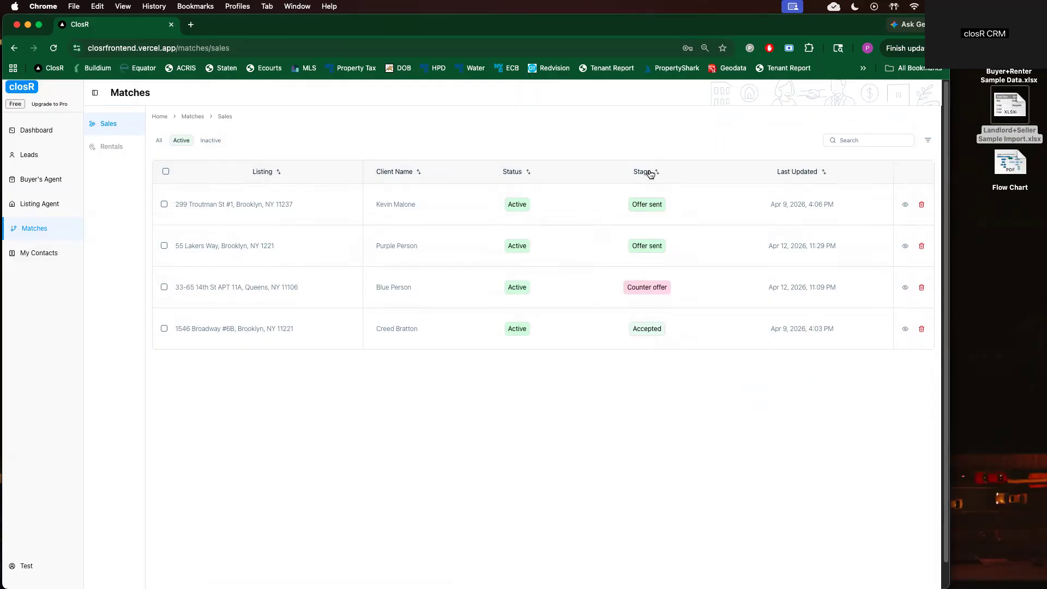
{"action": "left_click", "coordinate": [649, 172]}
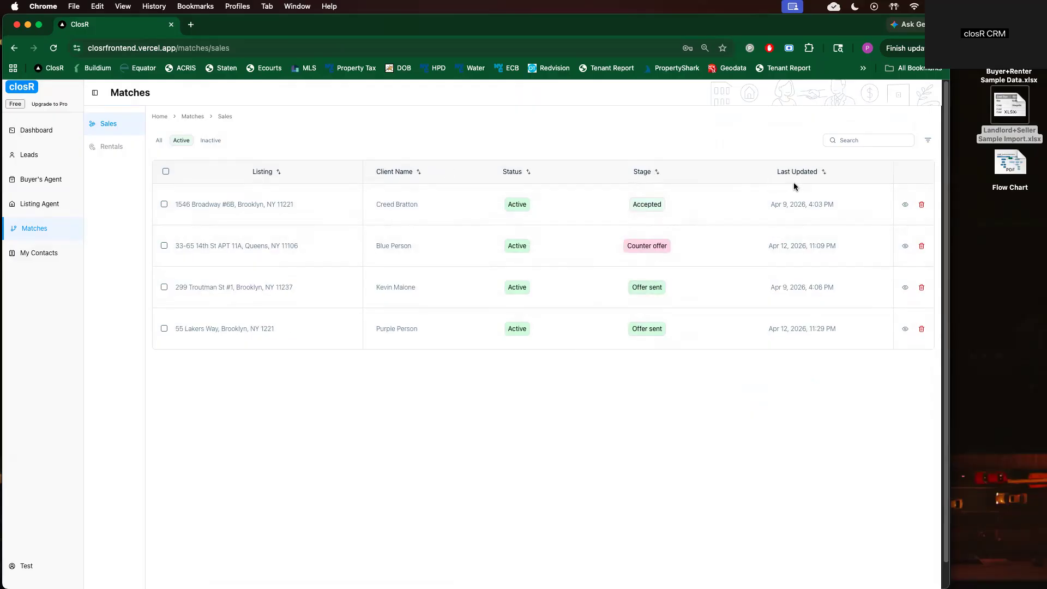
{"action": "left_click", "coordinate": [810, 173]}
{"action": "left_click", "coordinate": [808, 171]}
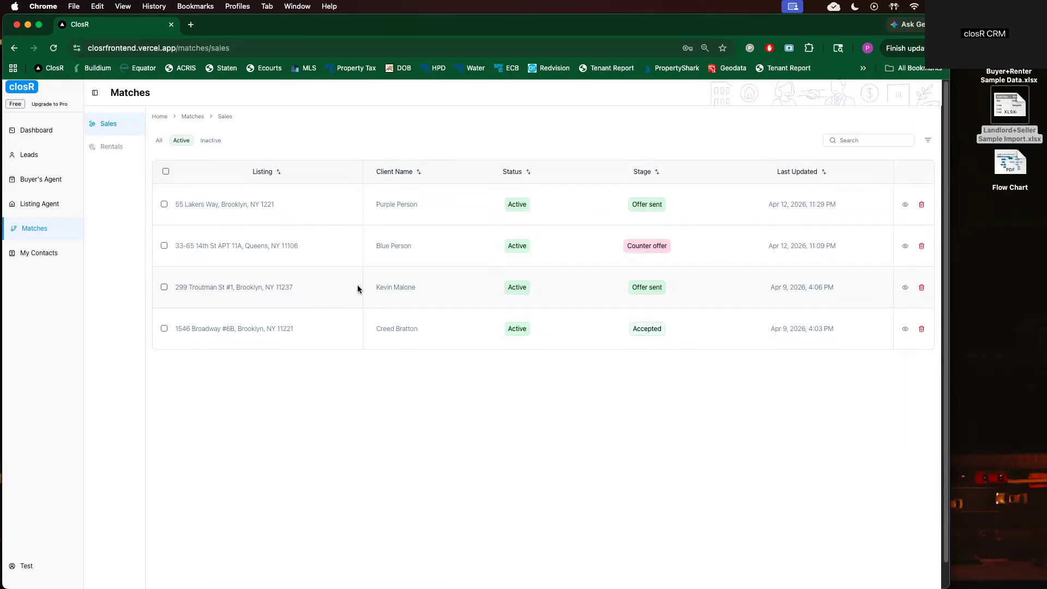
Move the 55 Lakers Way match to the Rejected stage and reopen its details
{"action": "left_click", "coordinate": [903, 208]}
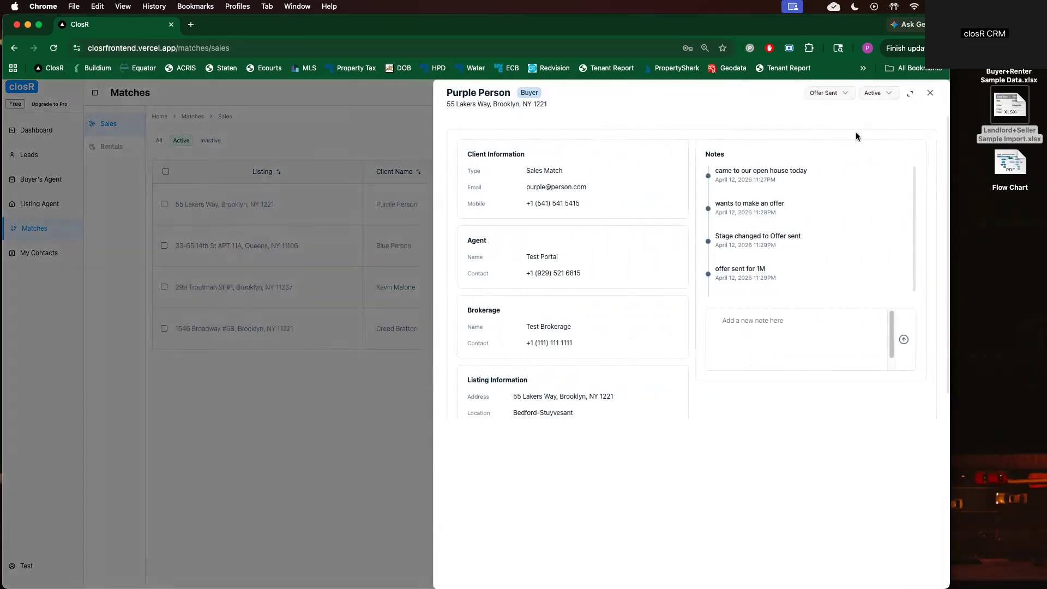
{"action": "left_click", "coordinate": [836, 94]}
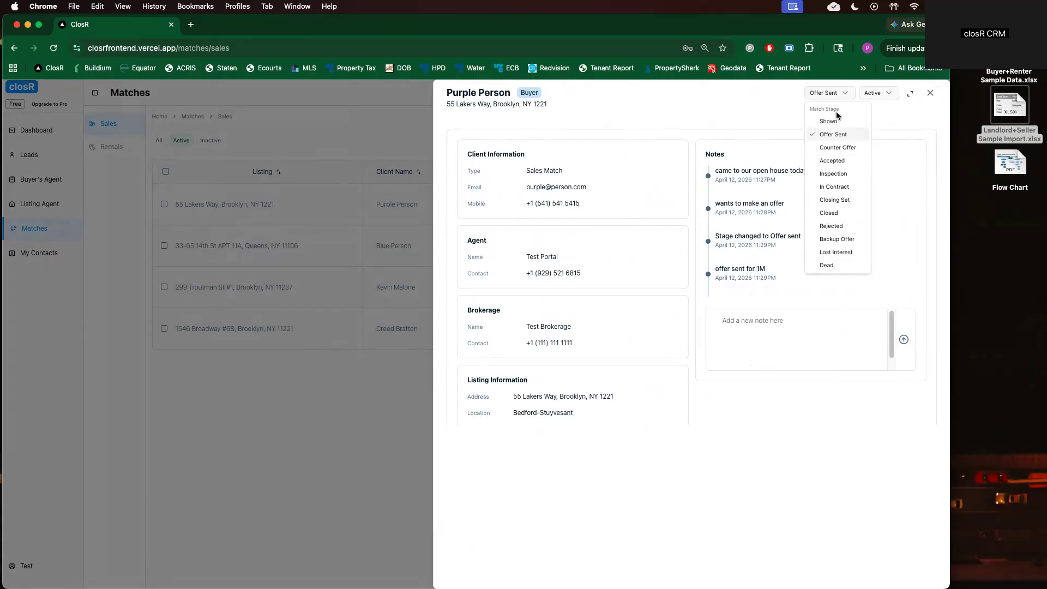
{"action": "left_click", "coordinate": [832, 226]}
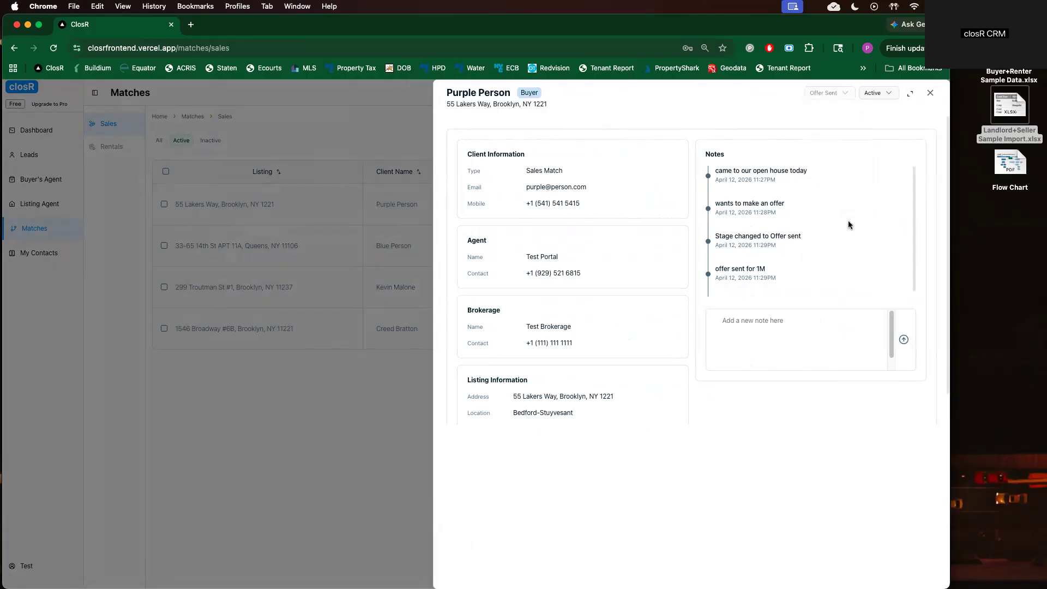
{"action": "left_click", "coordinate": [300, 358]}
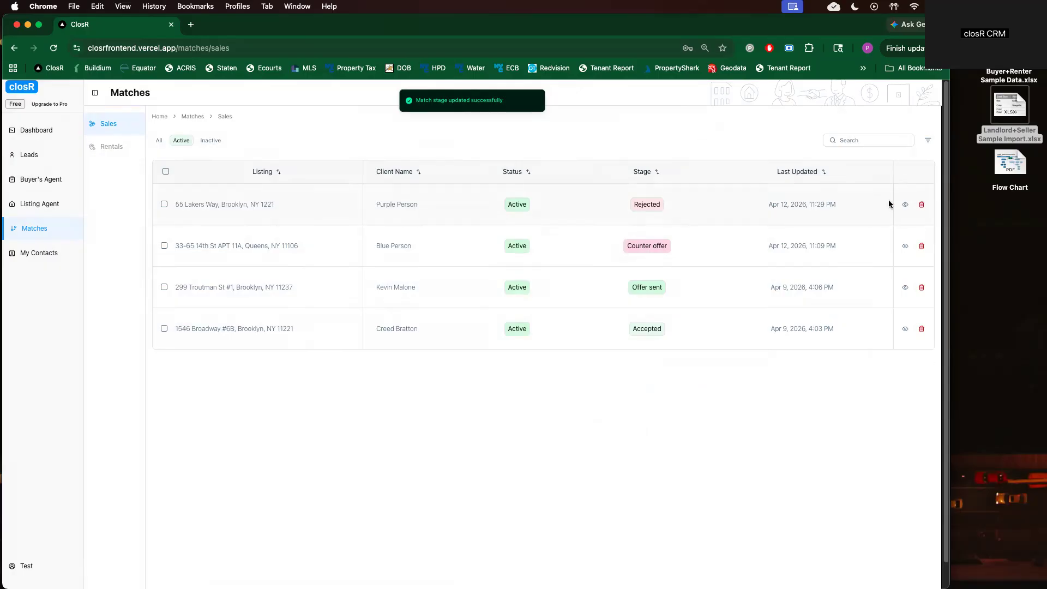
{"action": "left_click", "coordinate": [905, 204]}
{"action": "left_click", "coordinate": [875, 93]}
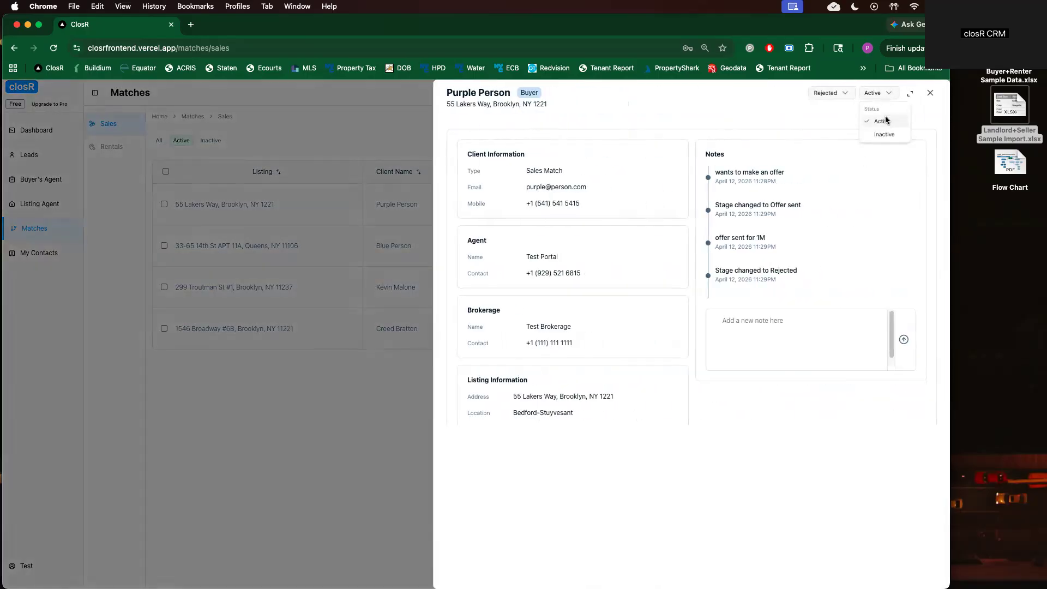
{"action": "left_click", "coordinate": [883, 135]}
{"action": "left_click", "coordinate": [342, 276]}
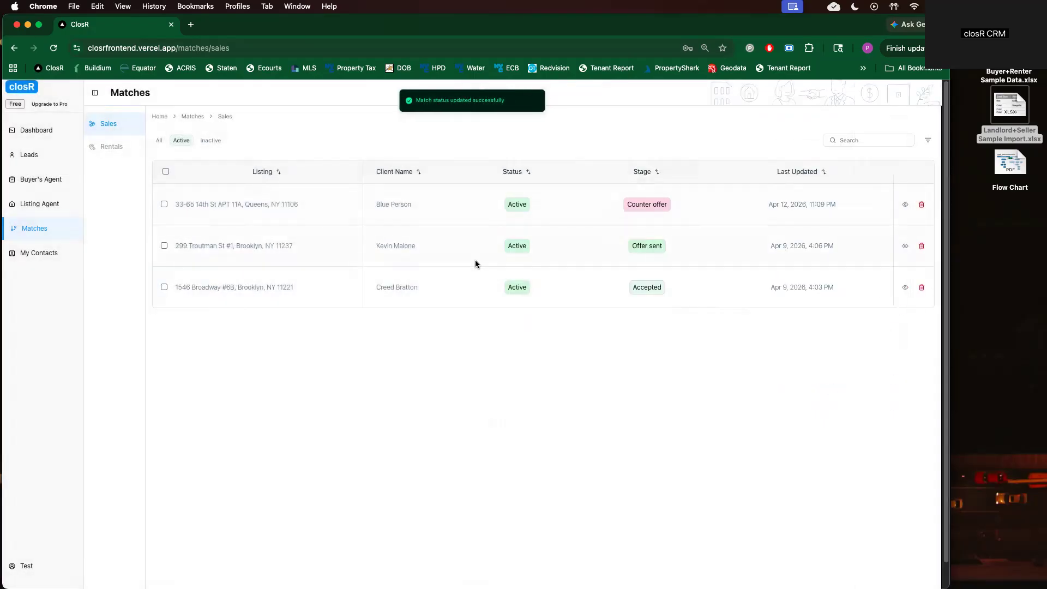
{"action": "left_click", "coordinate": [44, 207]}
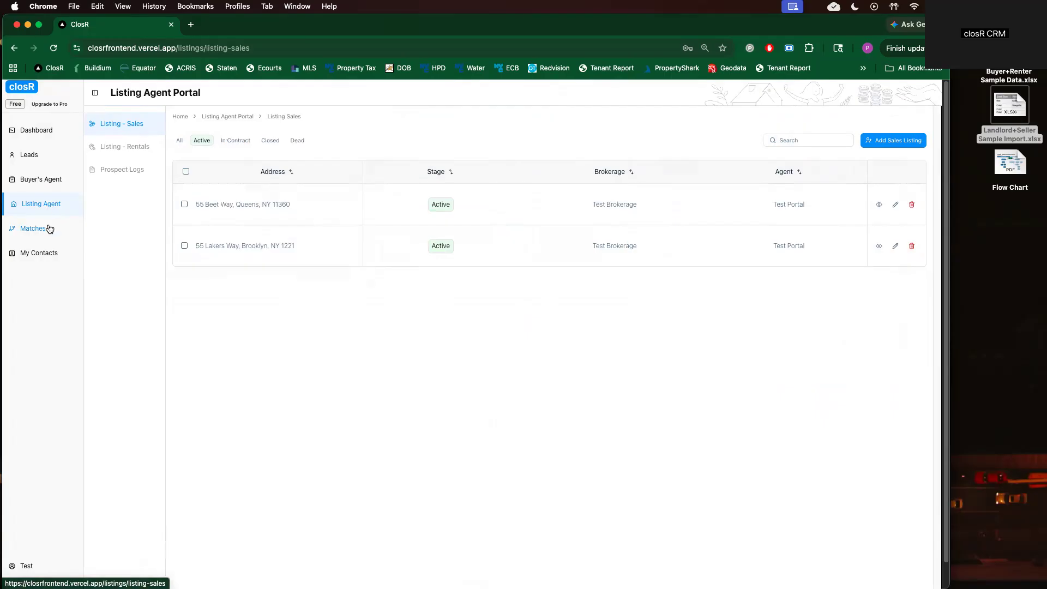
{"action": "left_click", "coordinate": [47, 228]}
{"action": "left_click", "coordinate": [905, 206]}
{"action": "left_click", "coordinate": [836, 91]}
{"action": "left_click", "coordinate": [820, 213]}
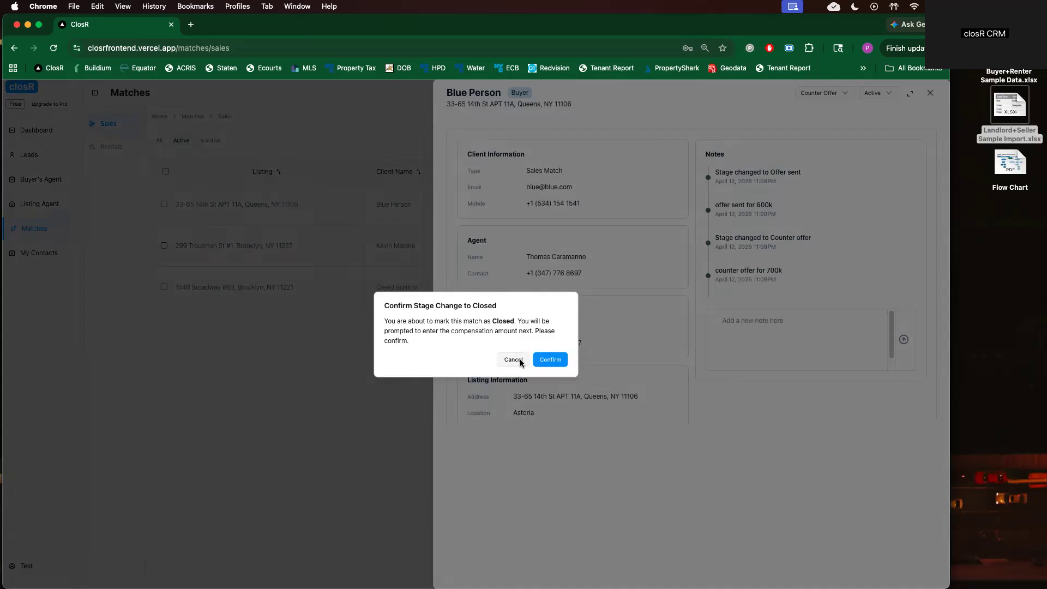
{"action": "left_click", "coordinate": [514, 359]}
{"action": "left_click", "coordinate": [38, 129]}
{"action": "left_click", "coordinate": [40, 130]}
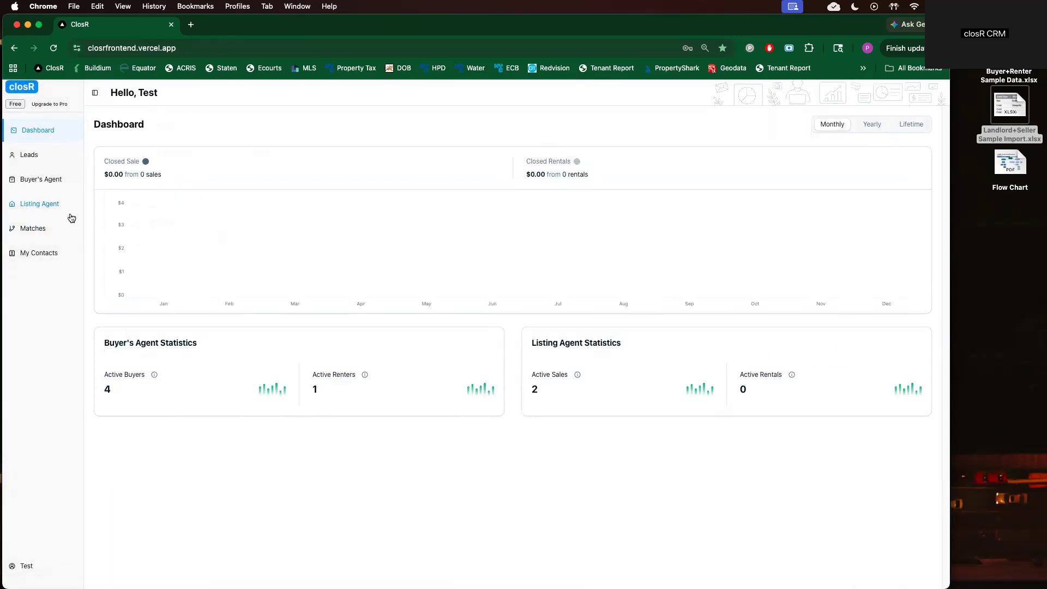
{"action": "left_click", "coordinate": [51, 206]}
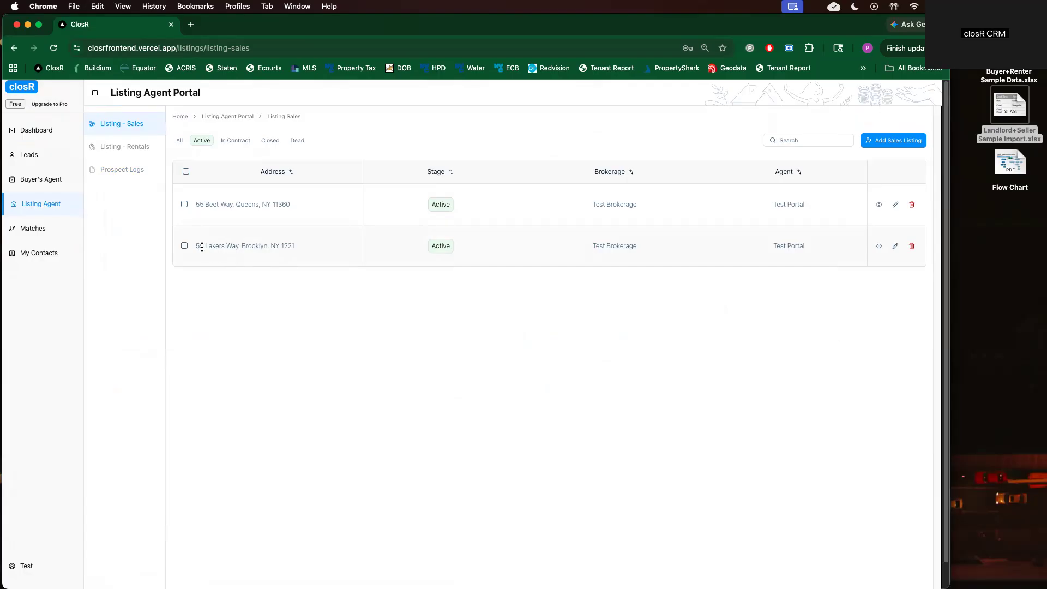
{"action": "left_click", "coordinate": [891, 139]}
Set the new sales listing's stage to Active and fill in the owner's details
{"action": "left_click", "coordinate": [675, 137]}
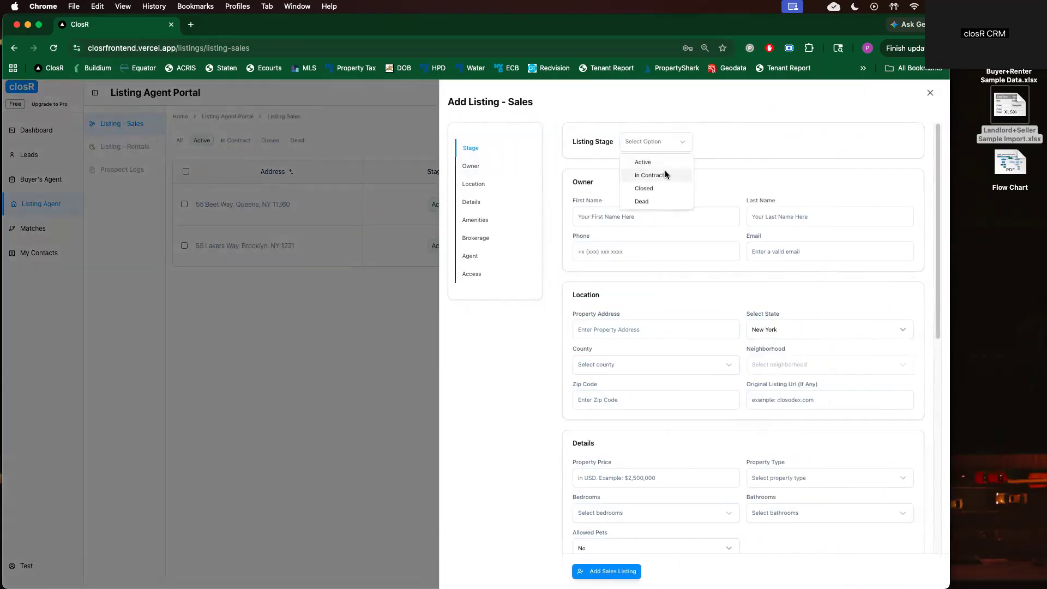
{"action": "left_click", "coordinate": [654, 163]}
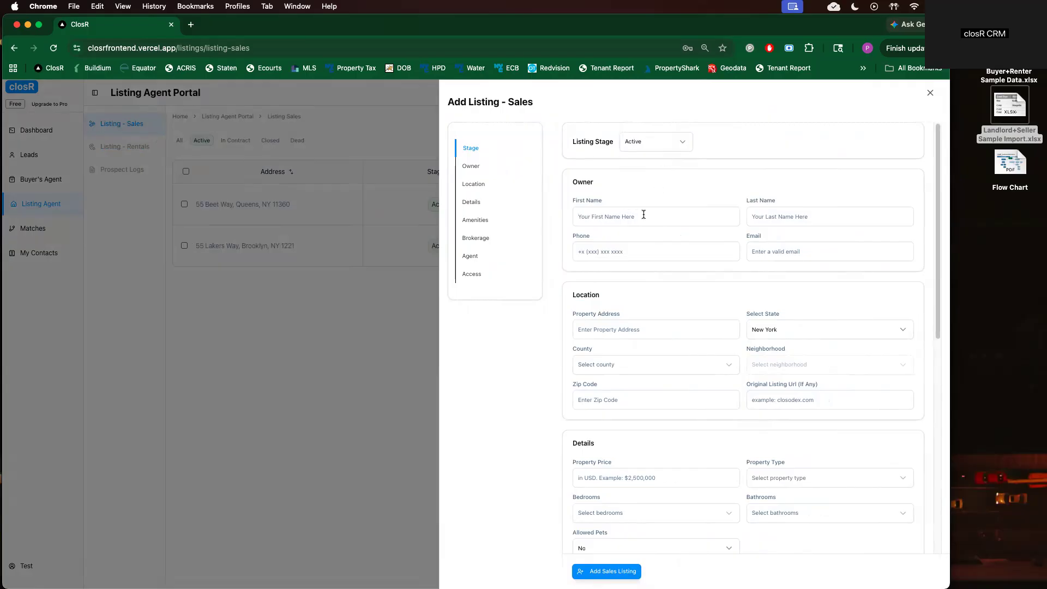
{"action": "type", "text": "GreA"}
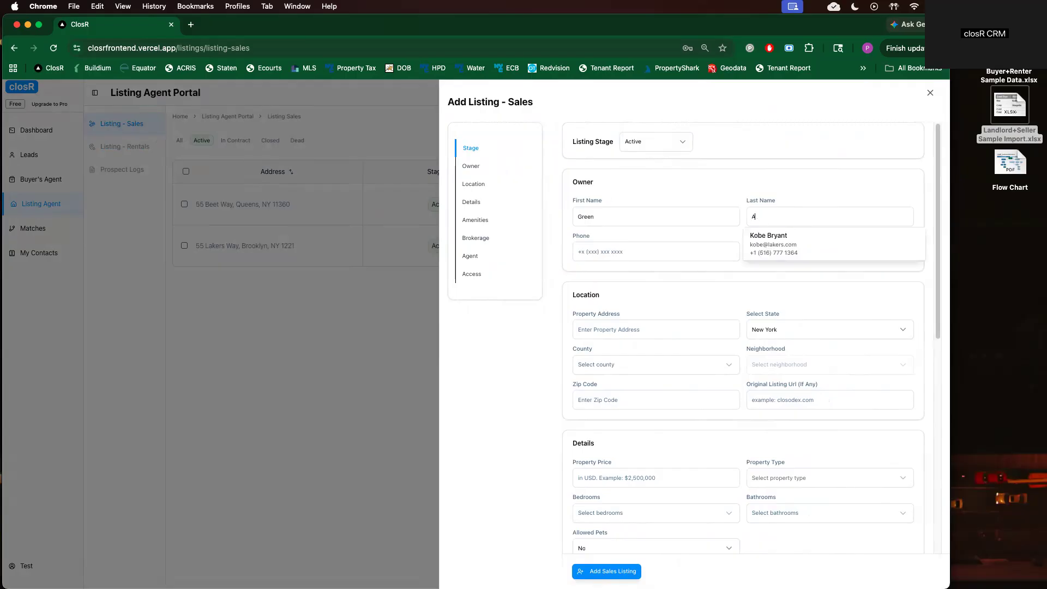
{"action": "type", "text": "lient5"}
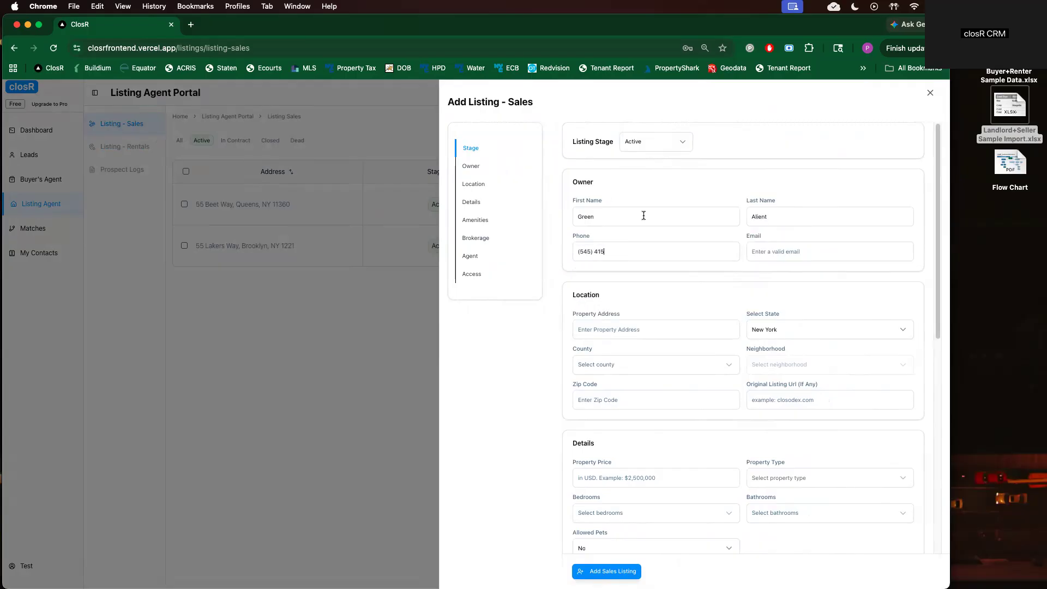
{"action": "type", "text": "454154154green@123.com"}
{"action": "double_click", "coordinate": [797, 216]}
{"action": "type", "text": "Alien"}
{"action": "left_click", "coordinate": [633, 328]}
{"action": "type", "text": "57 Lakers Way"}
{"action": "left_click", "coordinate": [585, 330]}
{"action": "key", "text": "BackSpace"}
{"action": "type", "text": "7 Lakers Way"}
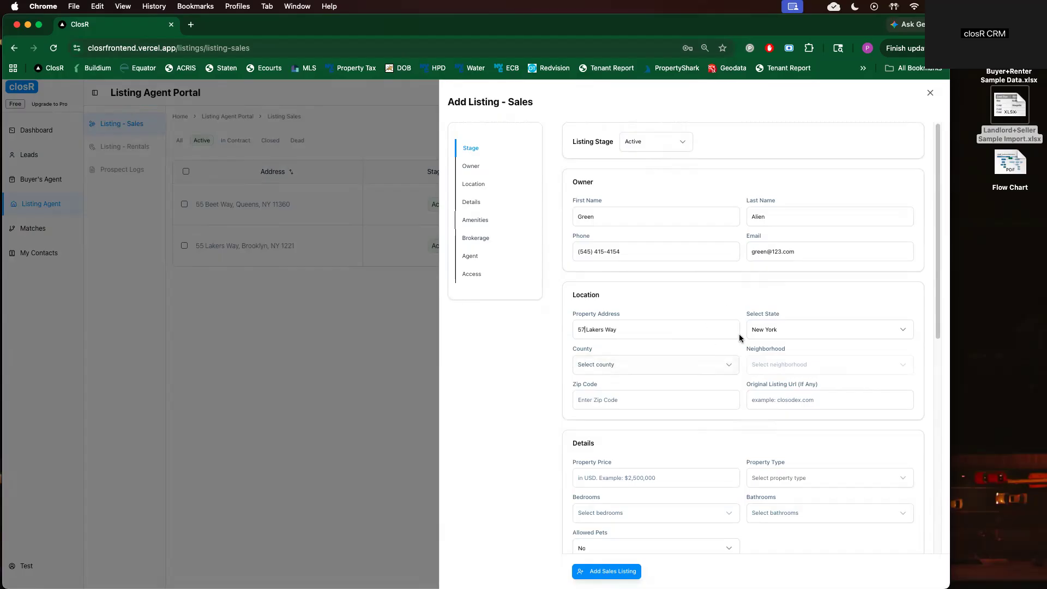
Set county Brooklyn, neighborhood Bedford-Stuyvesant and zip code 11221
{"action": "left_click", "coordinate": [675, 365]}
{"action": "left_click", "coordinate": [585, 405]}
{"action": "left_click", "coordinate": [844, 370]}
{"action": "left_click", "coordinate": [846, 366]}
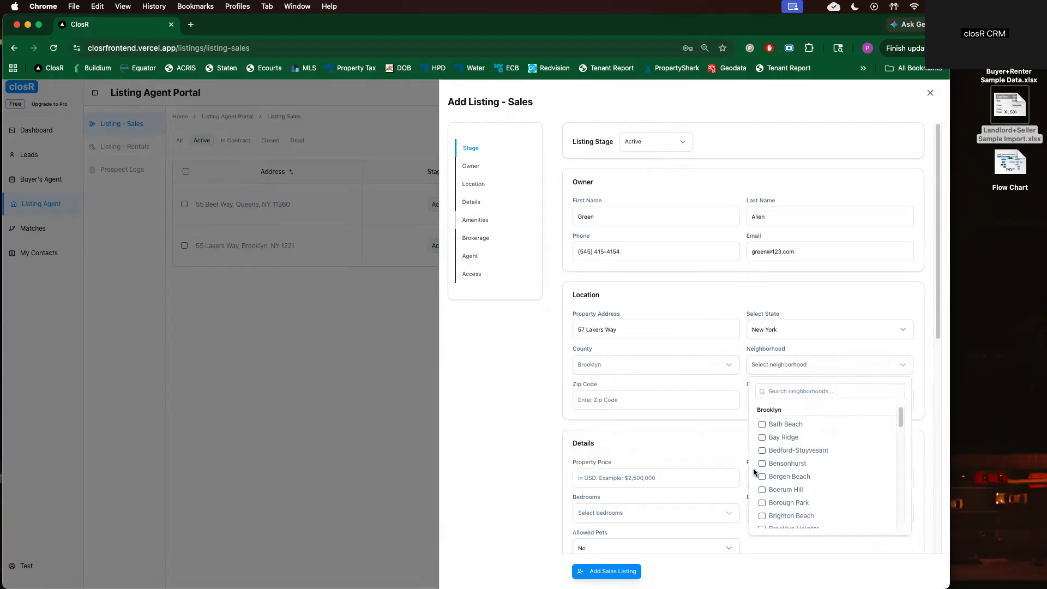
{"action": "left_click", "coordinate": [761, 450]}
{"action": "left_click", "coordinate": [692, 408]}
{"action": "type", "text": "1221"}
{"action": "left_click", "coordinate": [582, 400]}
{"action": "left_click", "coordinate": [581, 400]}
{"action": "type", "text": "1"}
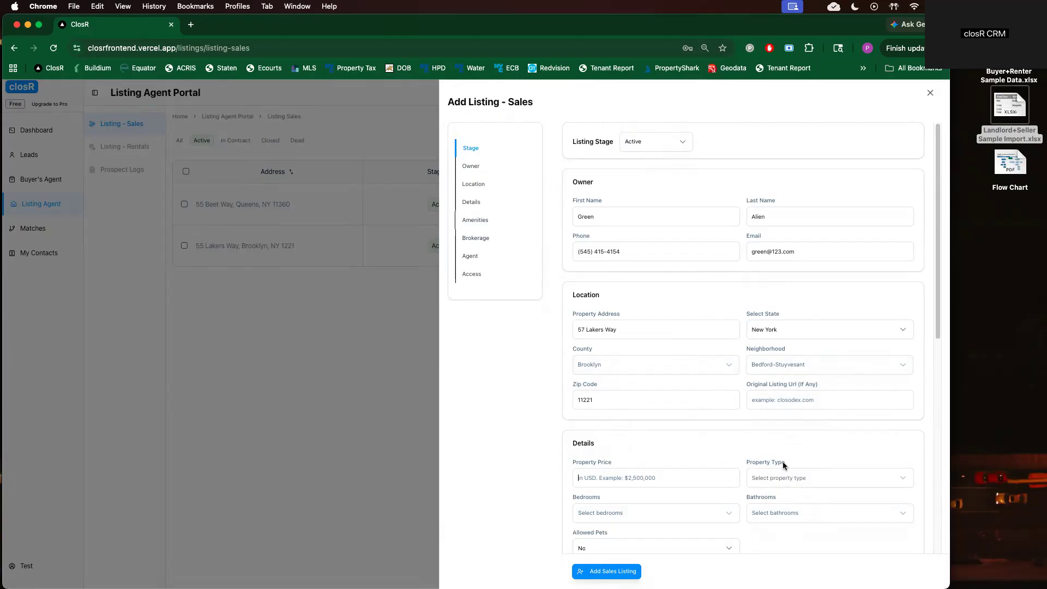
{"action": "type", "text": "1,200,000"}
Make it Multi-Family with 4 bedrooms and 3 bathrooms, and save the listing
{"action": "left_click", "coordinate": [826, 472]}
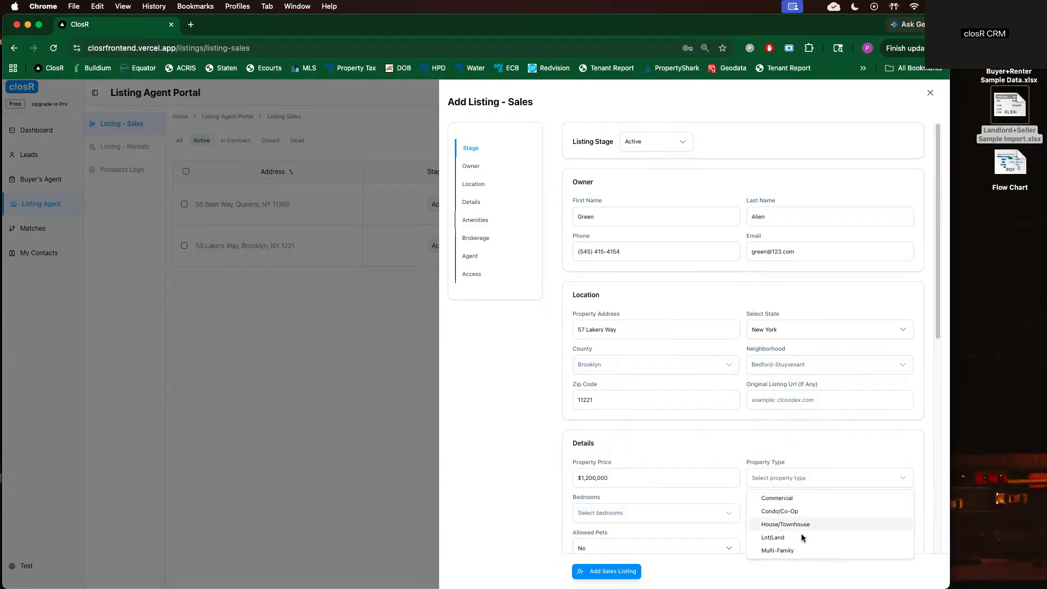
{"action": "left_click", "coordinate": [790, 549]}
{"action": "left_click", "coordinate": [694, 514]}
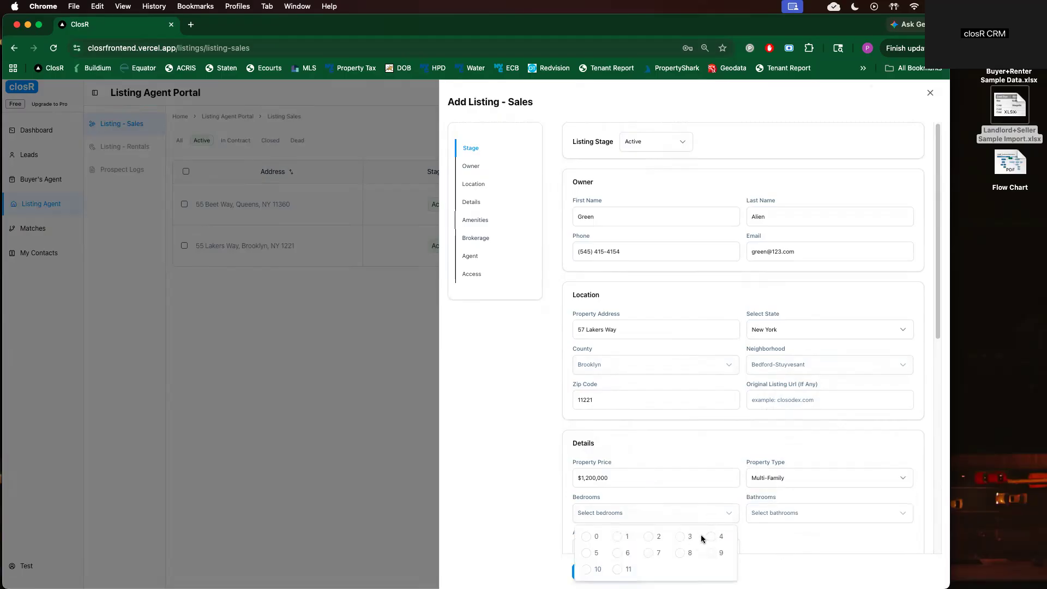
{"action": "left_click", "coordinate": [690, 537]}
{"action": "left_click", "coordinate": [794, 513]}
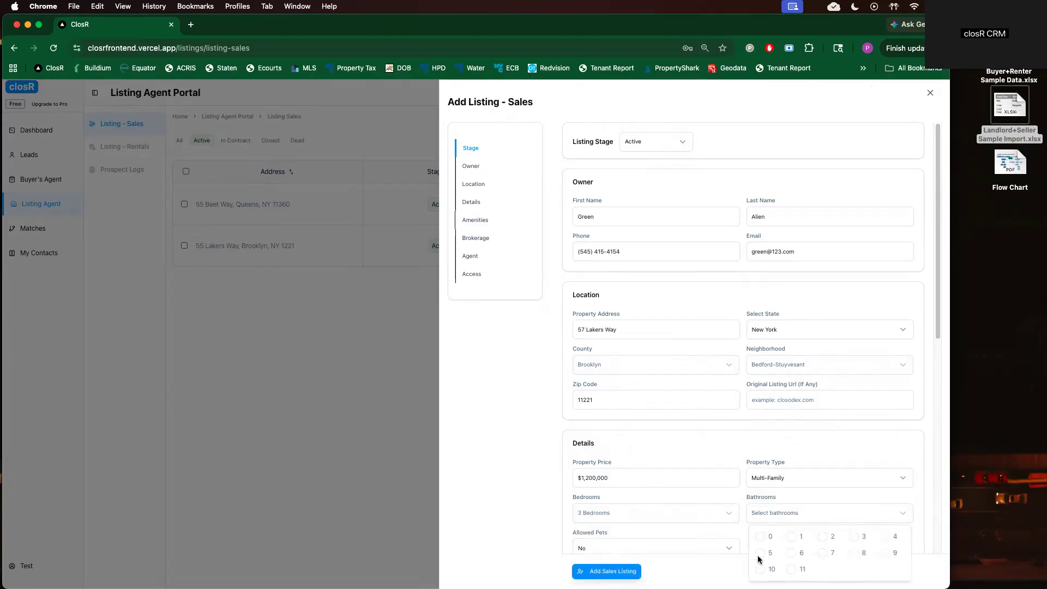
{"action": "left_click", "coordinate": [855, 536]}
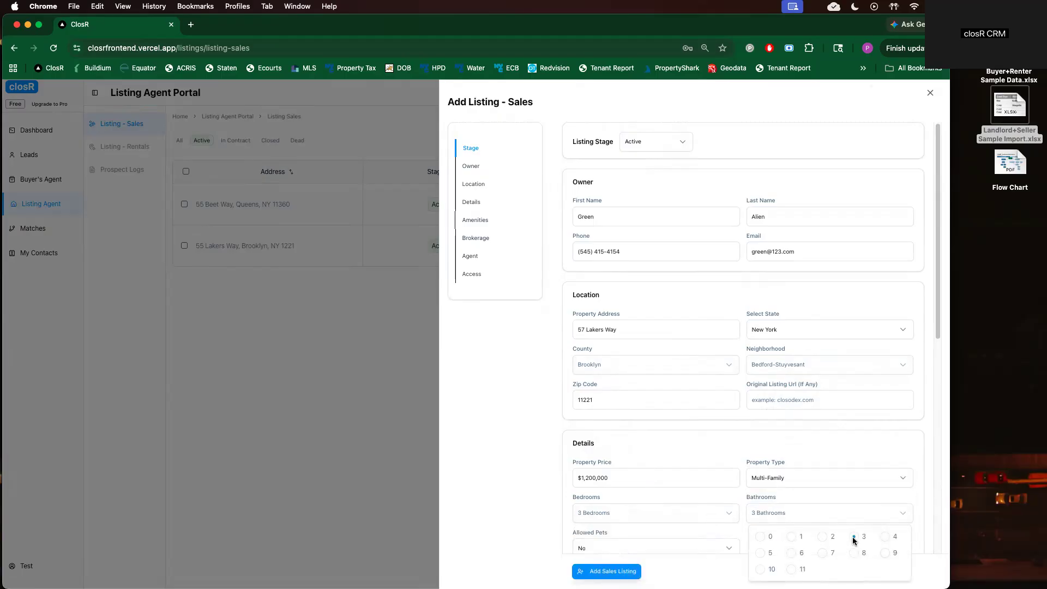
{"action": "left_click", "coordinate": [709, 514]}
{"action": "left_click", "coordinate": [786, 537]}
{"action": "scroll", "coordinate": [691, 503], "scroll_direction": "down", "scroll_amount": 3}
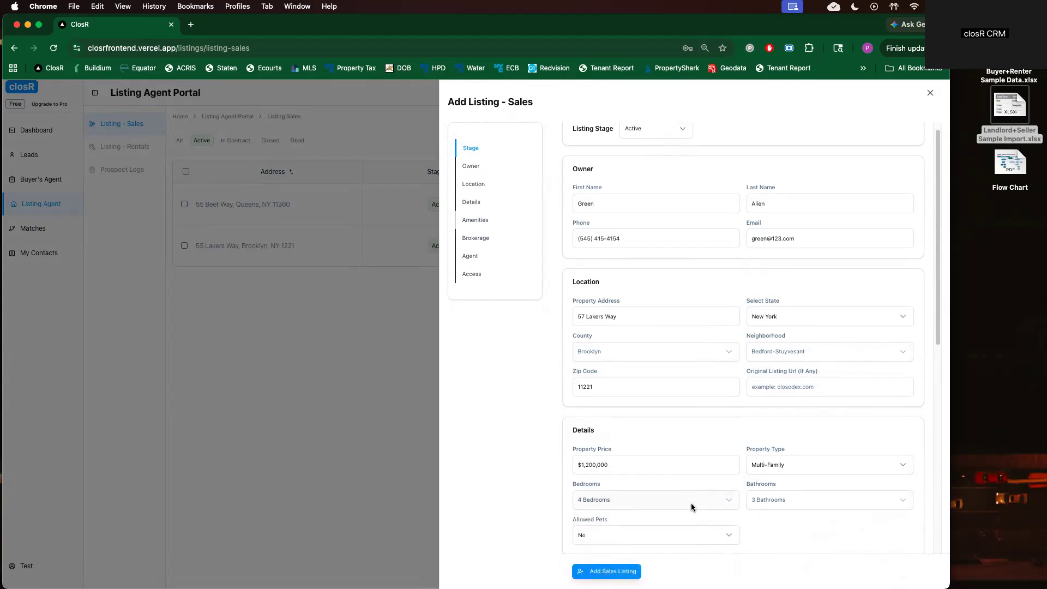
{"action": "left_click", "coordinate": [611, 571]}
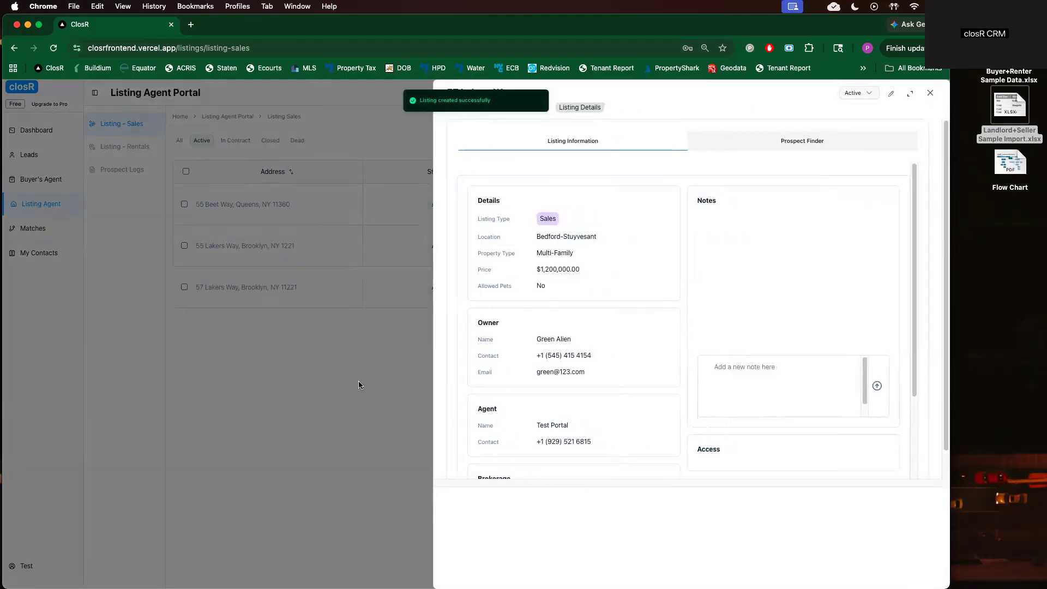
Review the 55 Lakers Way and 57 Lakers Way listing details
{"action": "left_click", "coordinate": [358, 381]}
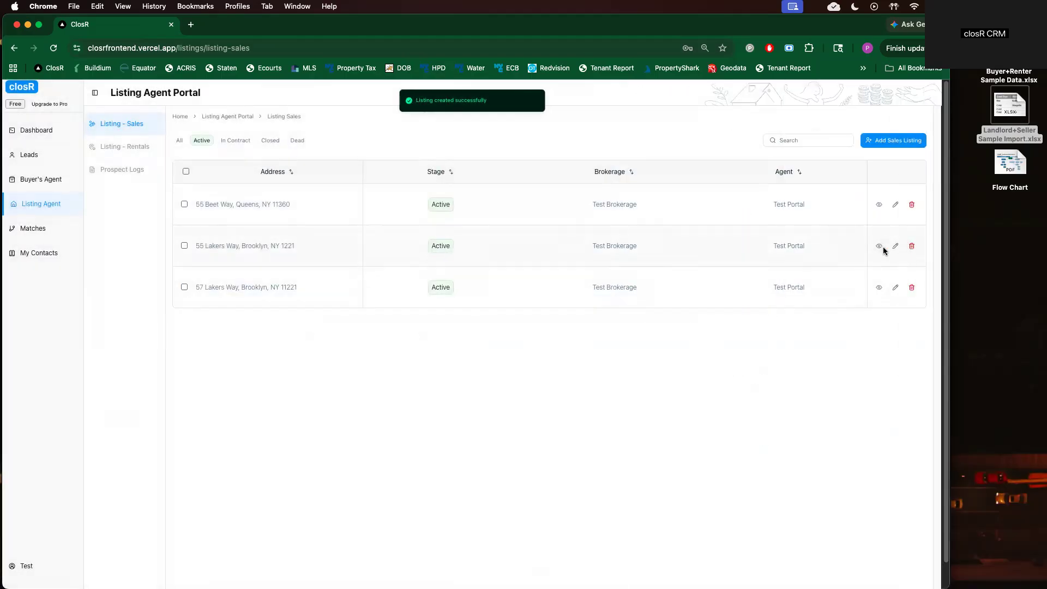
{"action": "left_click", "coordinate": [879, 247]}
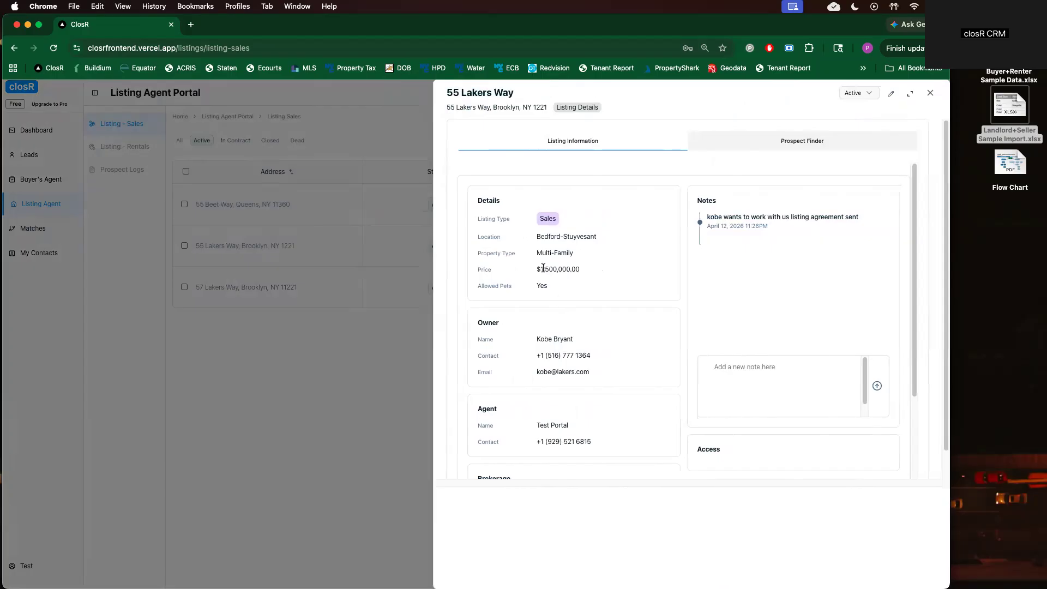
{"action": "left_click", "coordinate": [345, 355]}
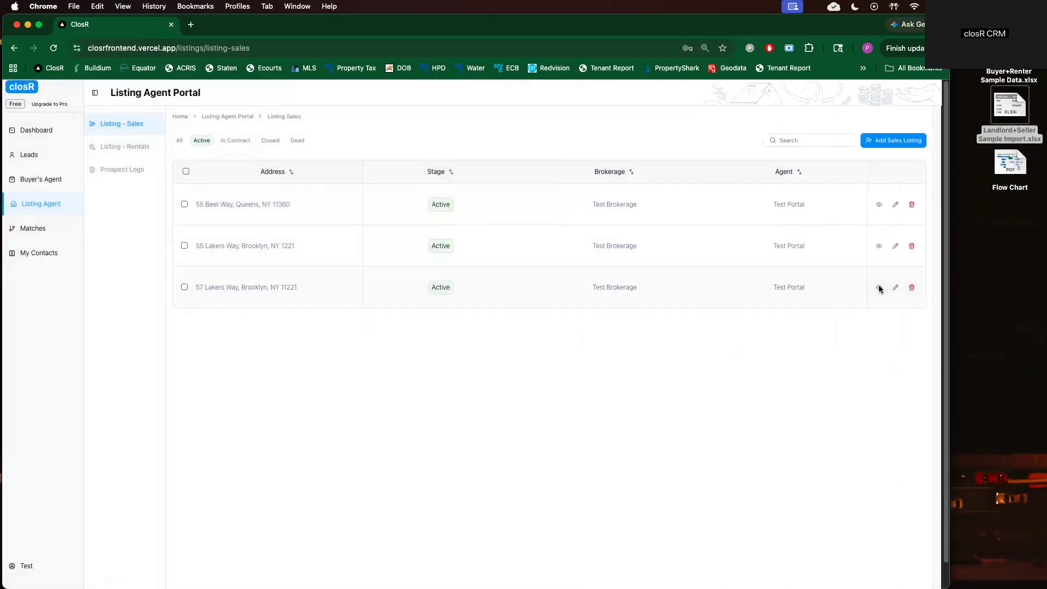
{"action": "left_click", "coordinate": [879, 288]}
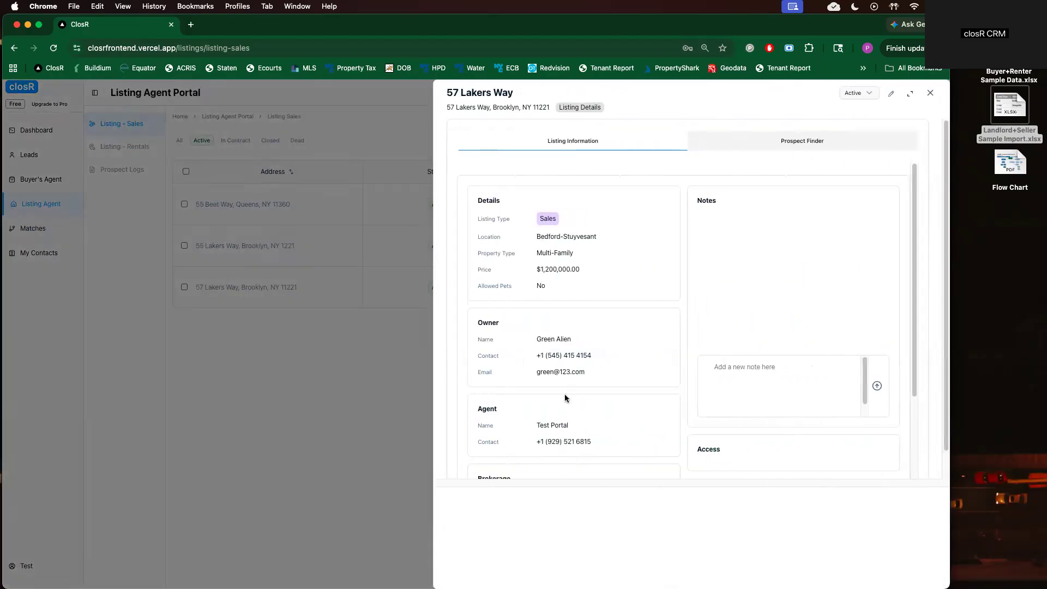
{"action": "scroll", "coordinate": [591, 425], "scroll_direction": "down", "scroll_amount": 1}
{"action": "scroll", "coordinate": [639, 322], "scroll_direction": "up", "scroll_amount": 1}
{"action": "left_click", "coordinate": [338, 289]}
Reopen the 57 Lakers Way listing and switch to its Prospect Finder
{"action": "left_click_drag", "start_coordinate": [225, 289], "coordinate": [413, 299]}
{"action": "left_click", "coordinate": [735, 267]}
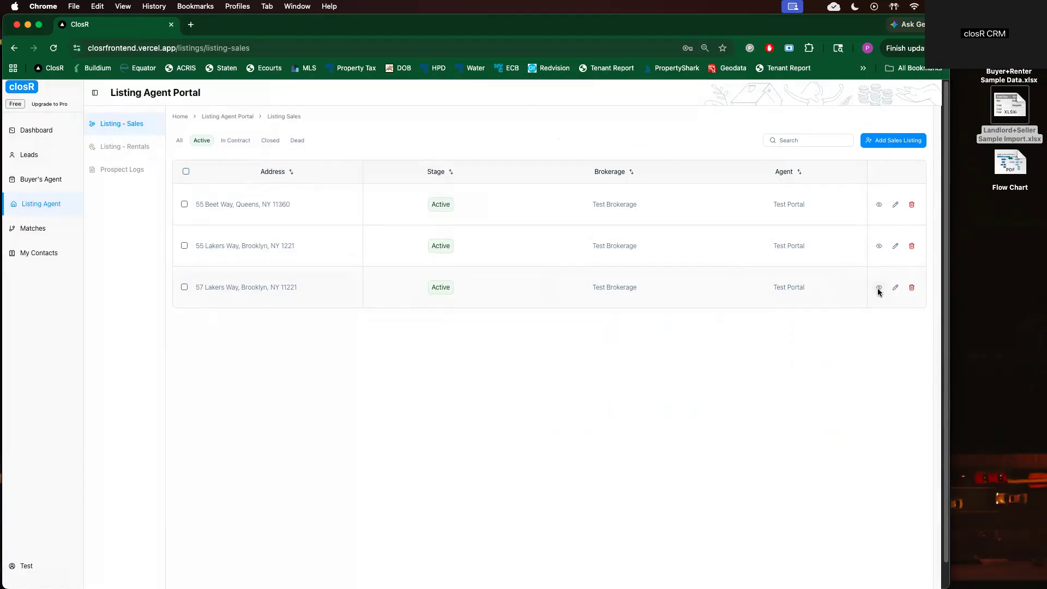
{"action": "left_click", "coordinate": [879, 288]}
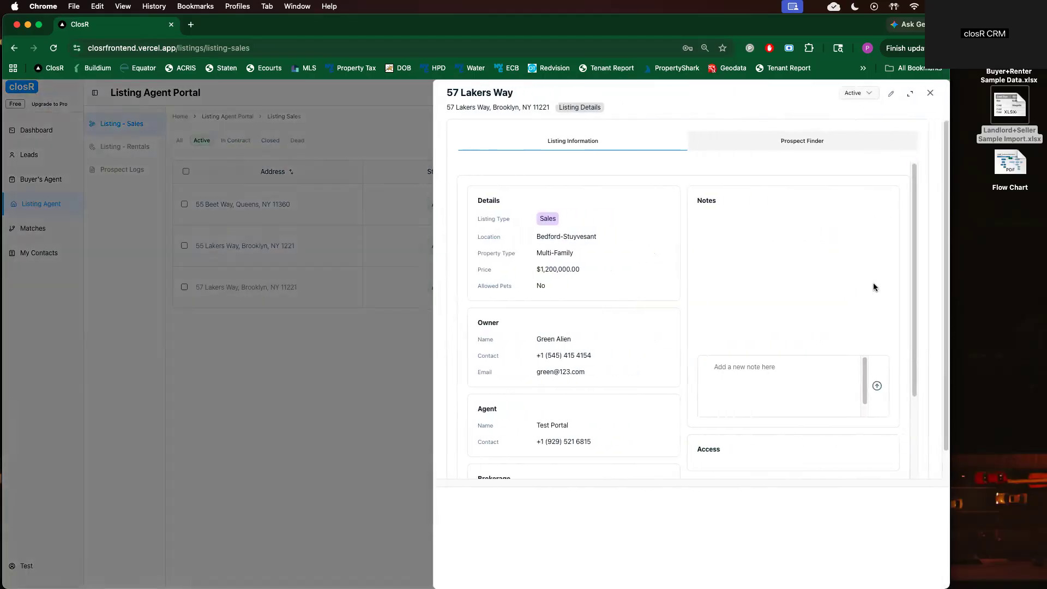
{"action": "left_click", "coordinate": [809, 143]}
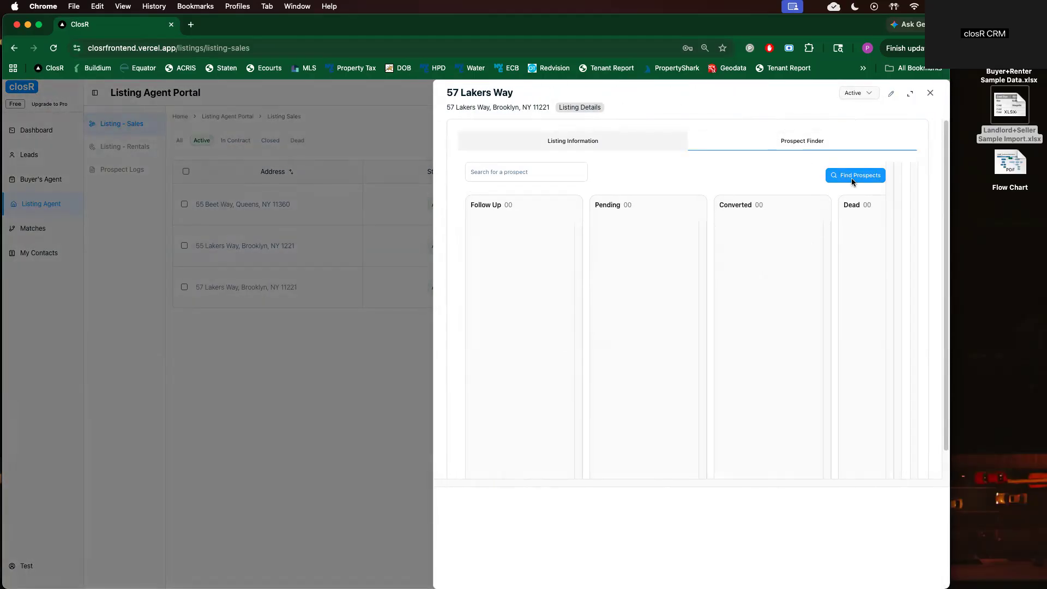
{"action": "left_click", "coordinate": [853, 177]}
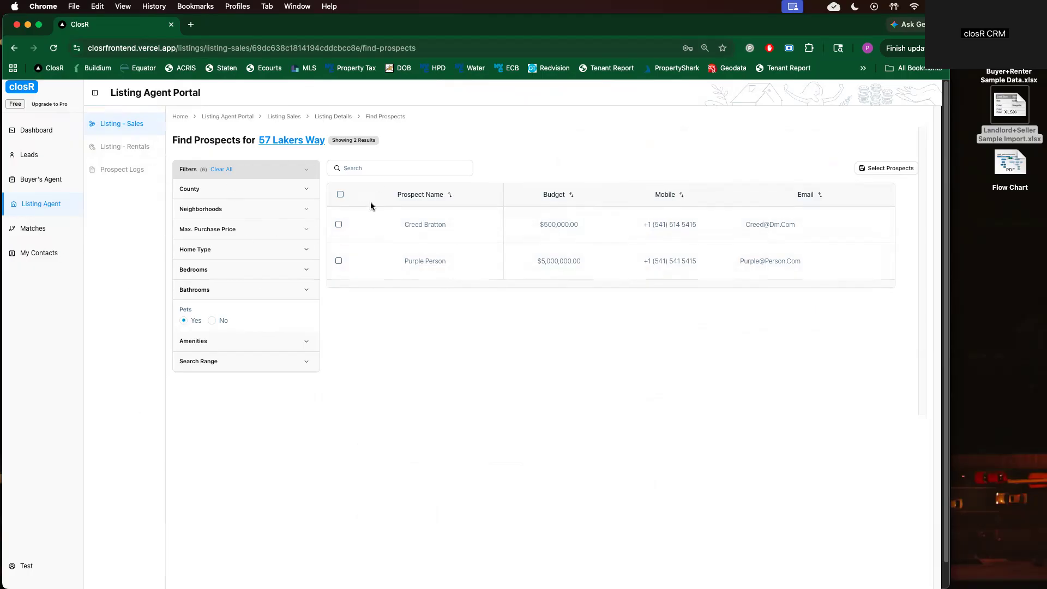
{"action": "left_click", "coordinate": [305, 289]}
{"action": "left_click", "coordinate": [305, 270]}
{"action": "left_click", "coordinate": [306, 249]}
{"action": "left_click", "coordinate": [306, 229]}
{"action": "left_click", "coordinate": [305, 209]}
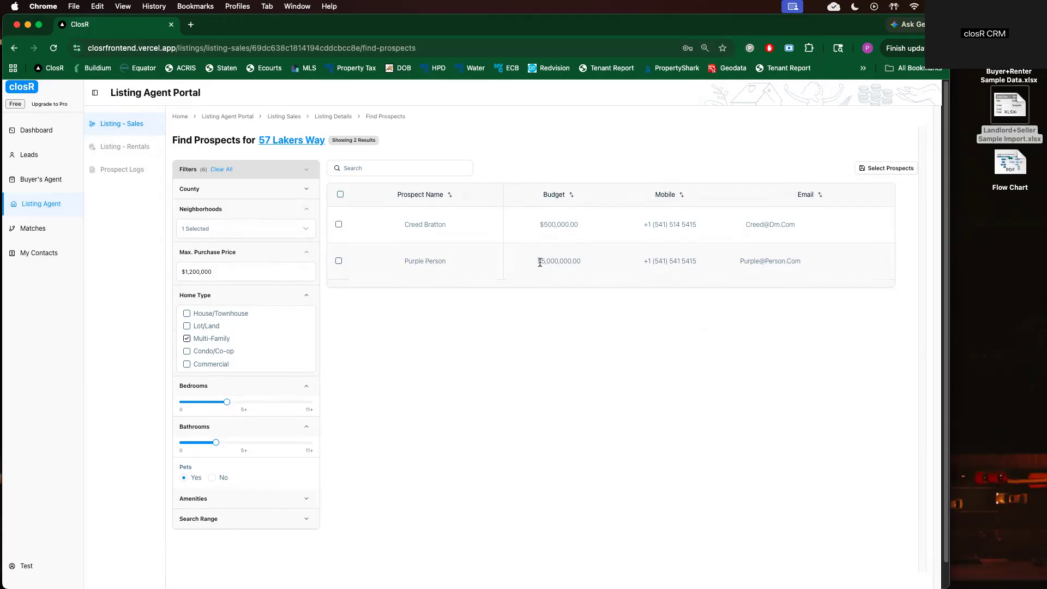
{"action": "left_click_drag", "start_coordinate": [538, 262], "coordinate": [584, 266]}
{"action": "left_click", "coordinate": [584, 264]}
Set the Search Range last-activity filter to 2 months
{"action": "left_click", "coordinate": [304, 519]}
{"action": "left_click", "coordinate": [299, 539]}
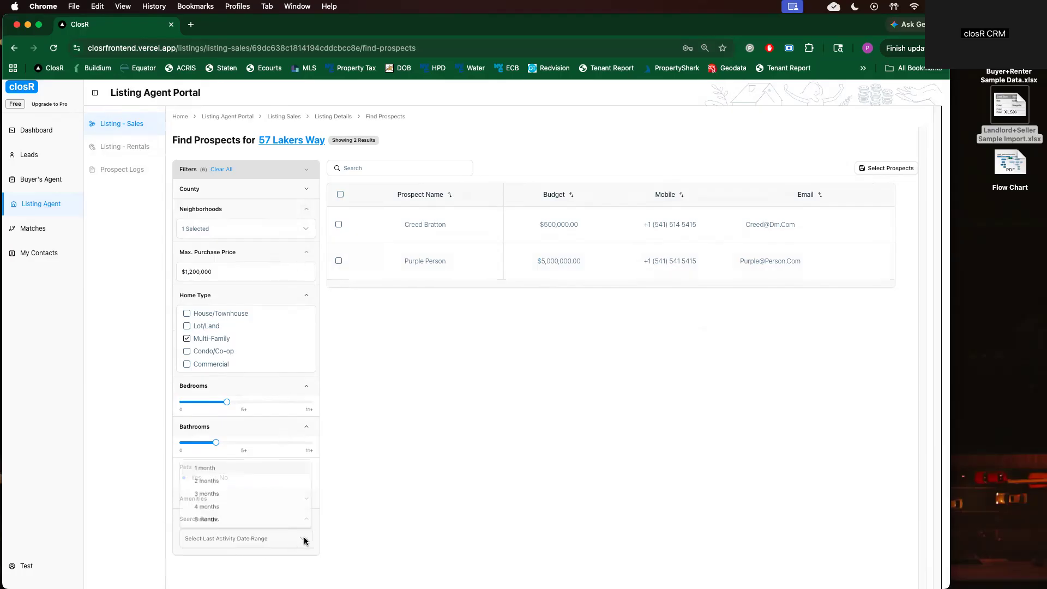
{"action": "left_click", "coordinate": [218, 468]}
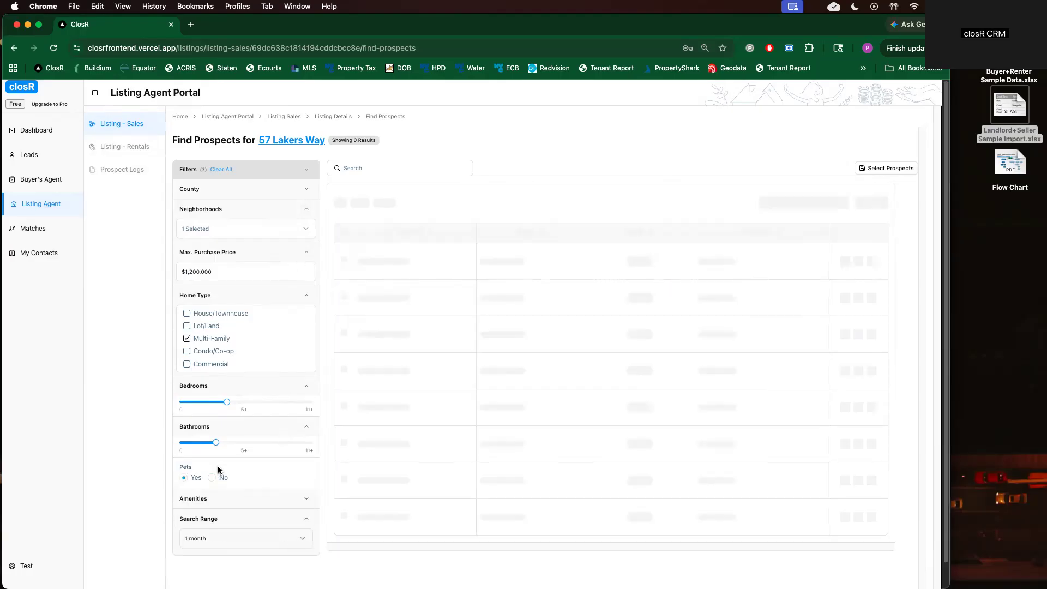
{"action": "left_click", "coordinate": [303, 543]}
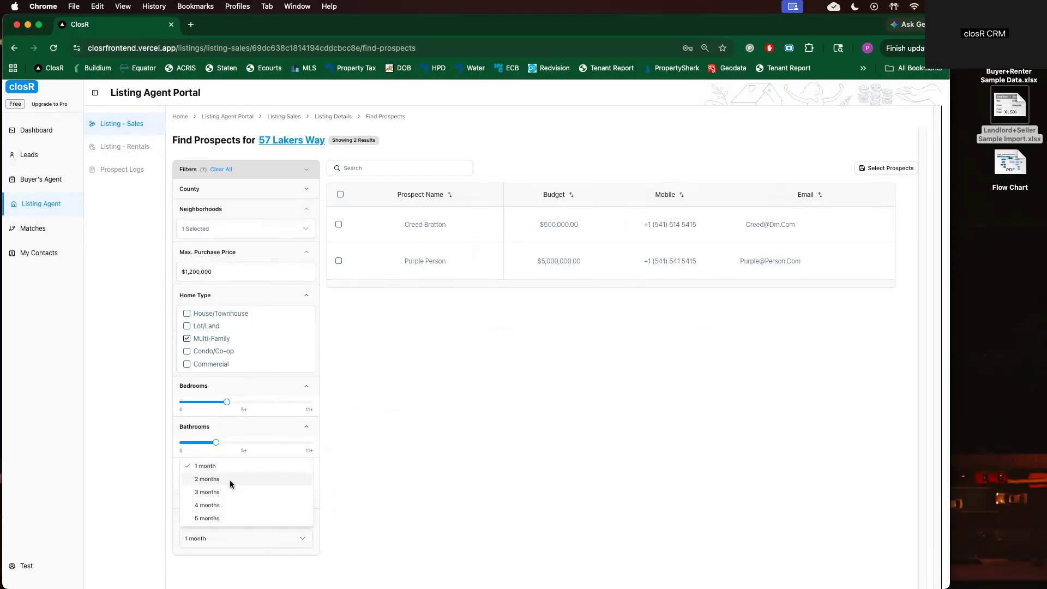
{"action": "left_click", "coordinate": [230, 480]}
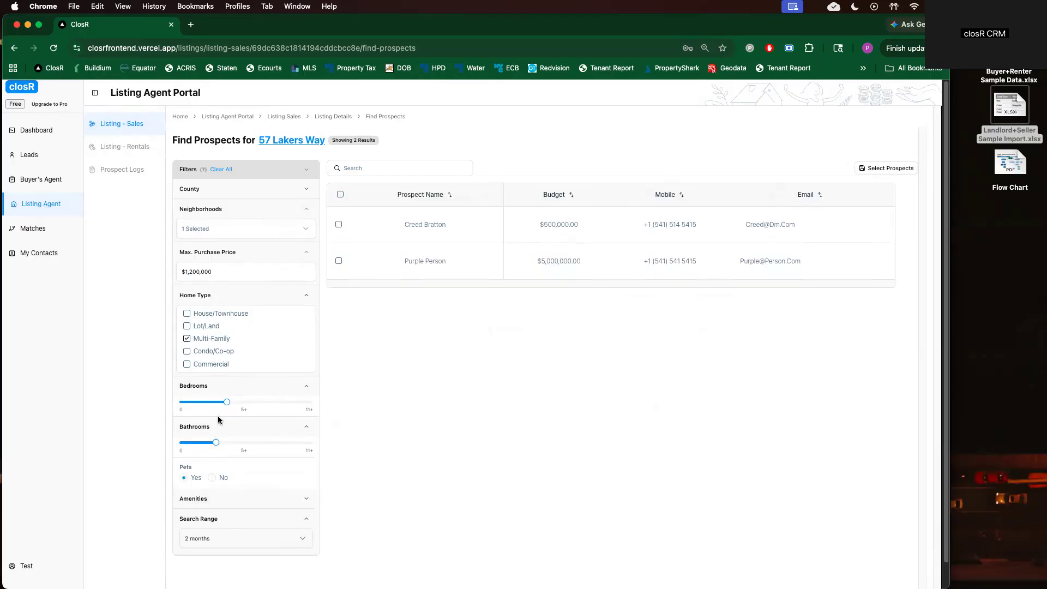
{"action": "left_click", "coordinate": [338, 261]}
{"action": "left_click", "coordinate": [909, 170]}
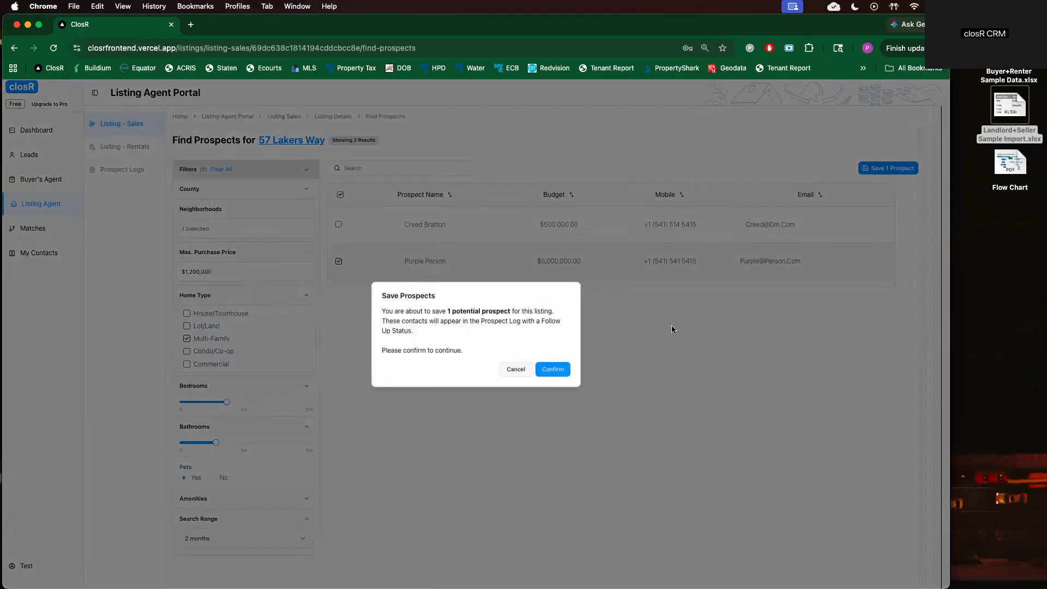
{"action": "left_click", "coordinate": [550, 373]}
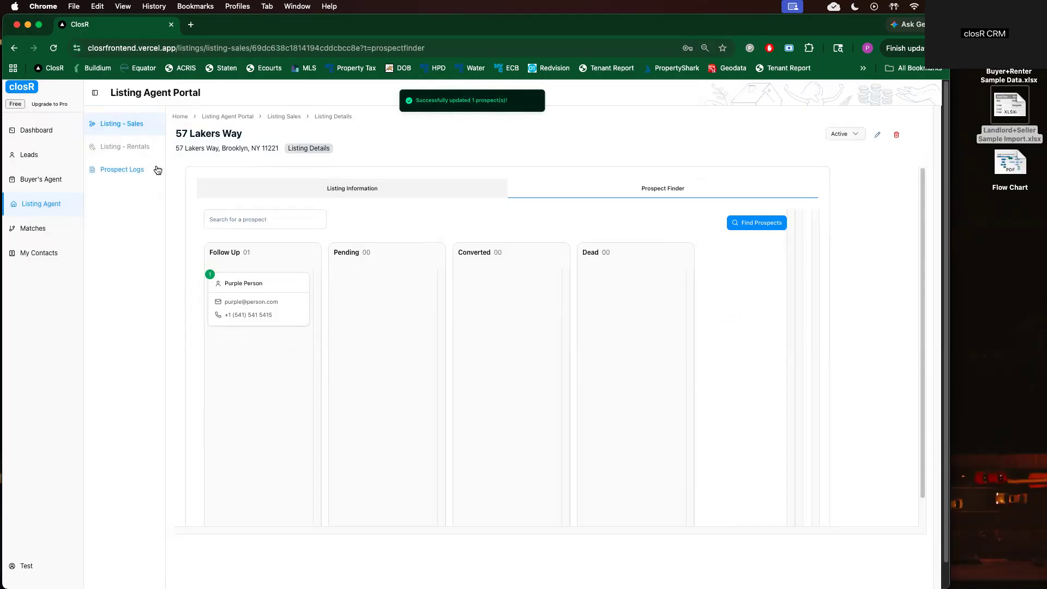
{"action": "left_click", "coordinate": [136, 170]}
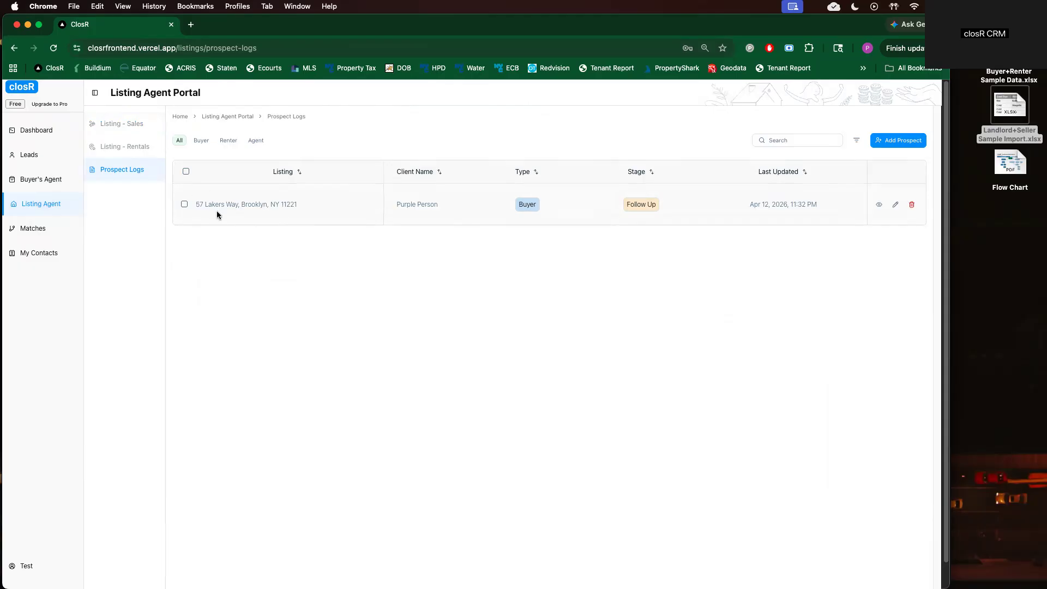
Open the 57 Lakers Way prospect and change its stage from Follow Up to Scheduled
{"action": "left_click", "coordinate": [879, 205]}
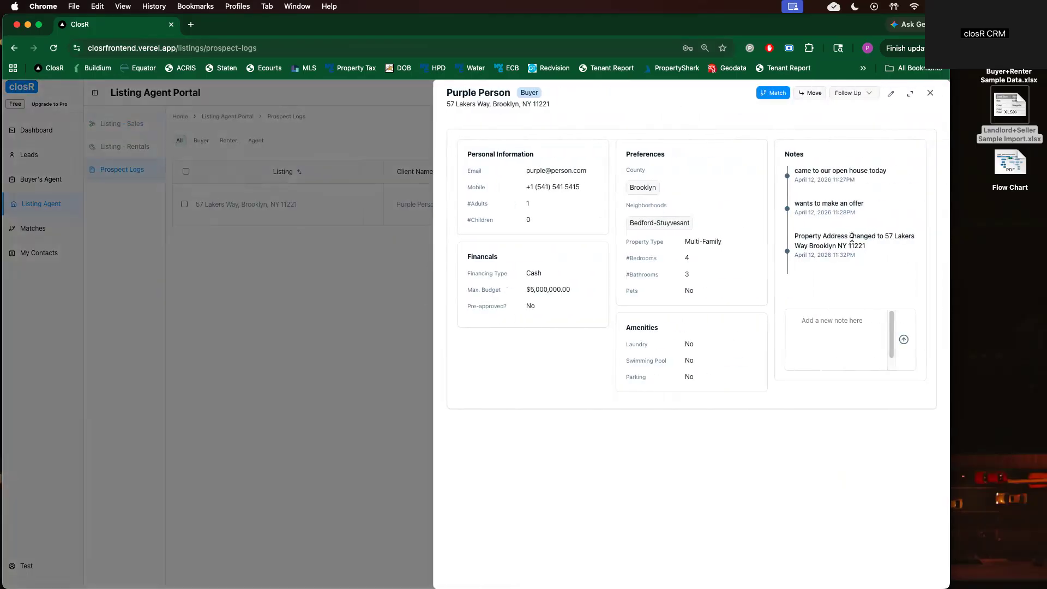
{"action": "left_click_drag", "start_coordinate": [871, 250], "coordinate": [805, 238]}
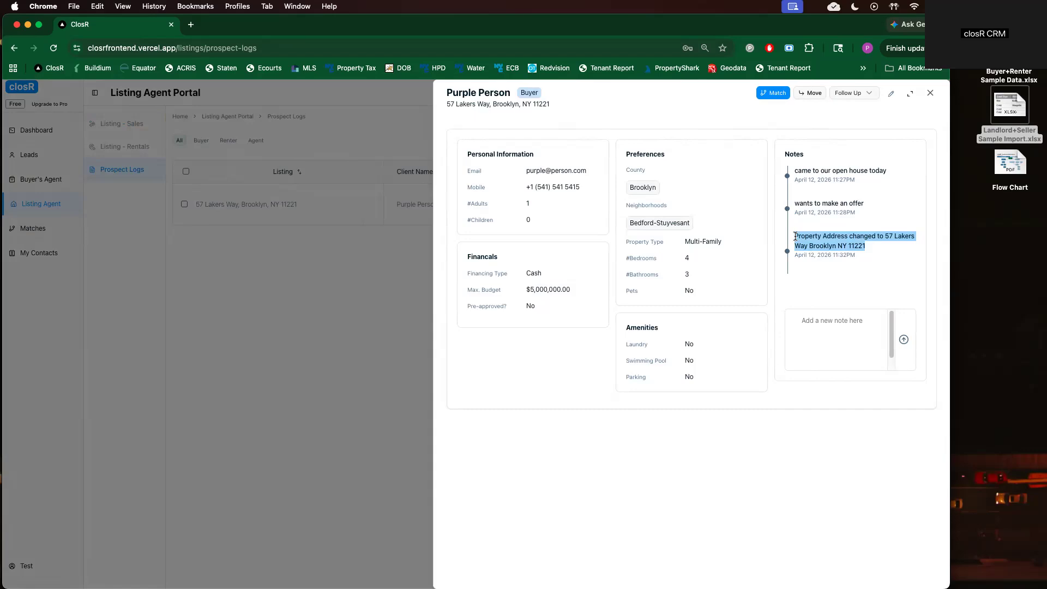
{"action": "left_click", "coordinate": [864, 246]}
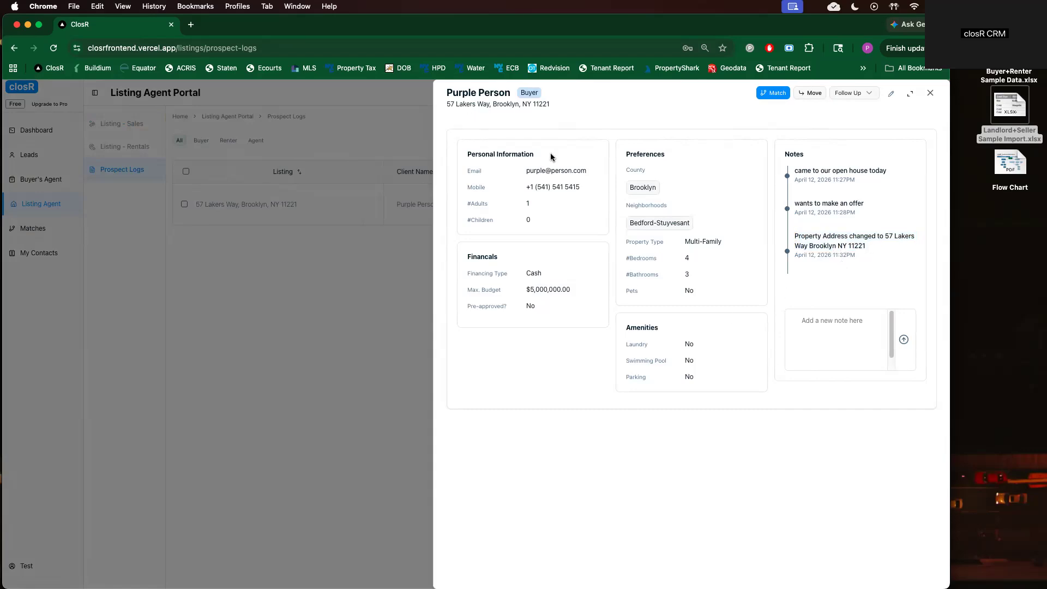
{"action": "left_click", "coordinate": [863, 92]}
{"action": "left_click", "coordinate": [856, 136]}
Add the note 'scheduled to view tomorrow' and confirm the Scheduled stage in the log
{"action": "left_click", "coordinate": [842, 329]}
{"action": "type", "text": "scheduled to view tomorrow at 1pm"}
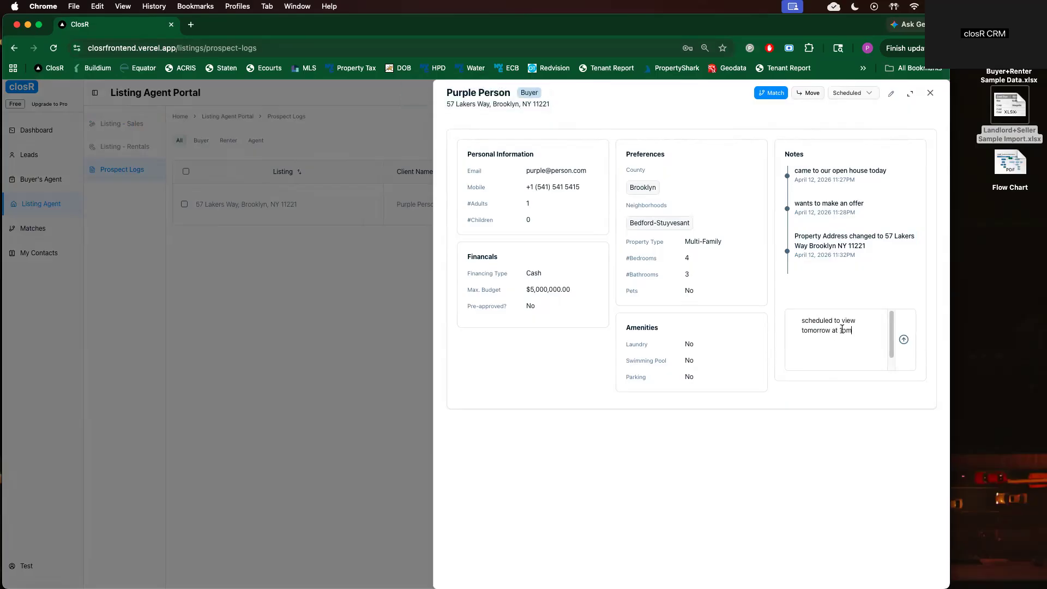
{"action": "left_click", "coordinate": [904, 339]}
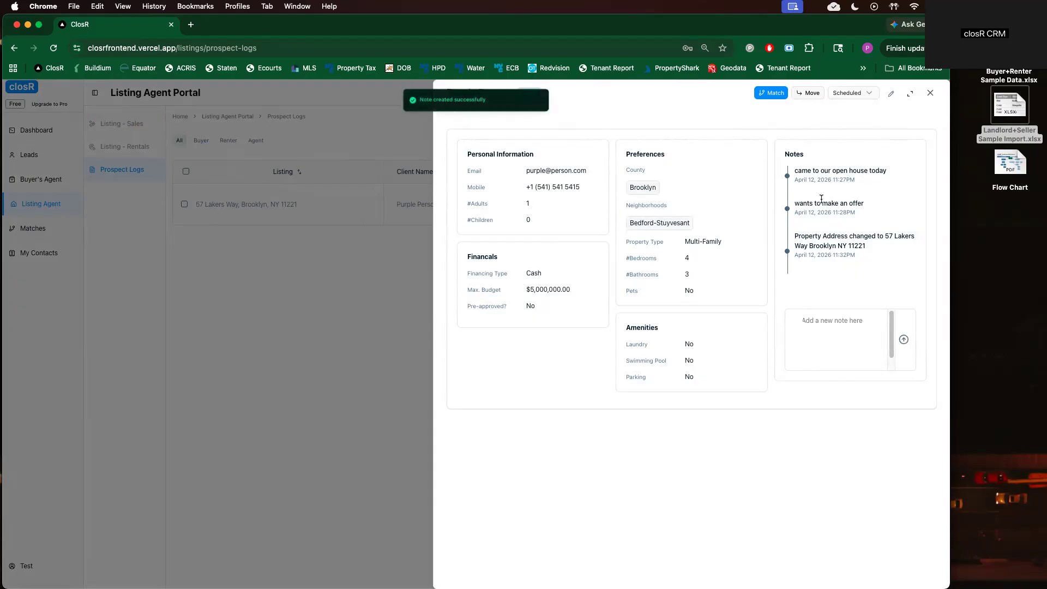
{"action": "left_click", "coordinate": [255, 331]}
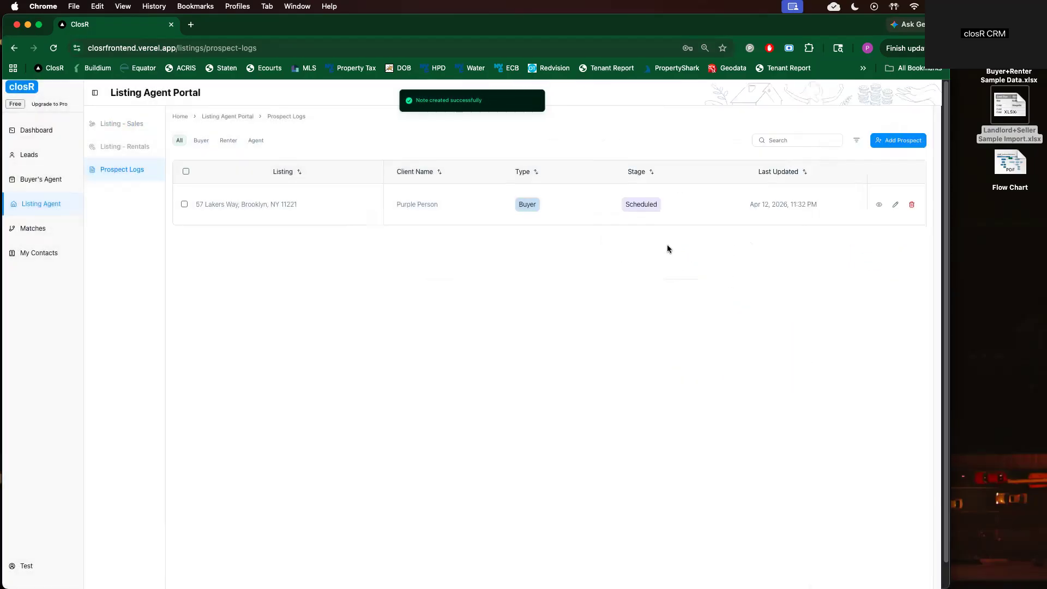
{"action": "left_click_drag", "start_coordinate": [655, 202], "coordinate": [610, 207]}
{"action": "left_click", "coordinate": [611, 207]}
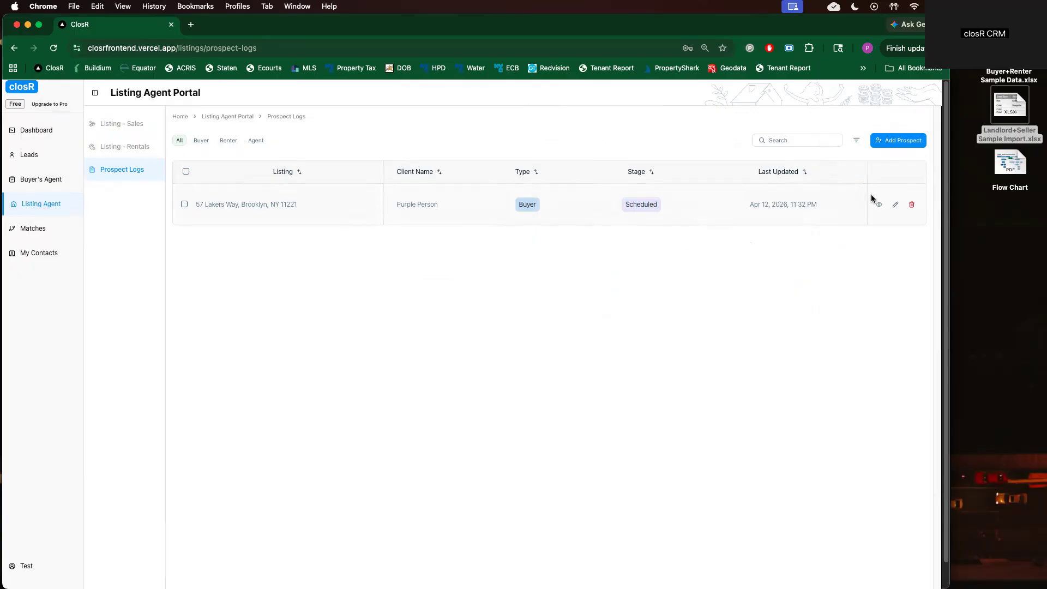
{"action": "left_click", "coordinate": [879, 204]}
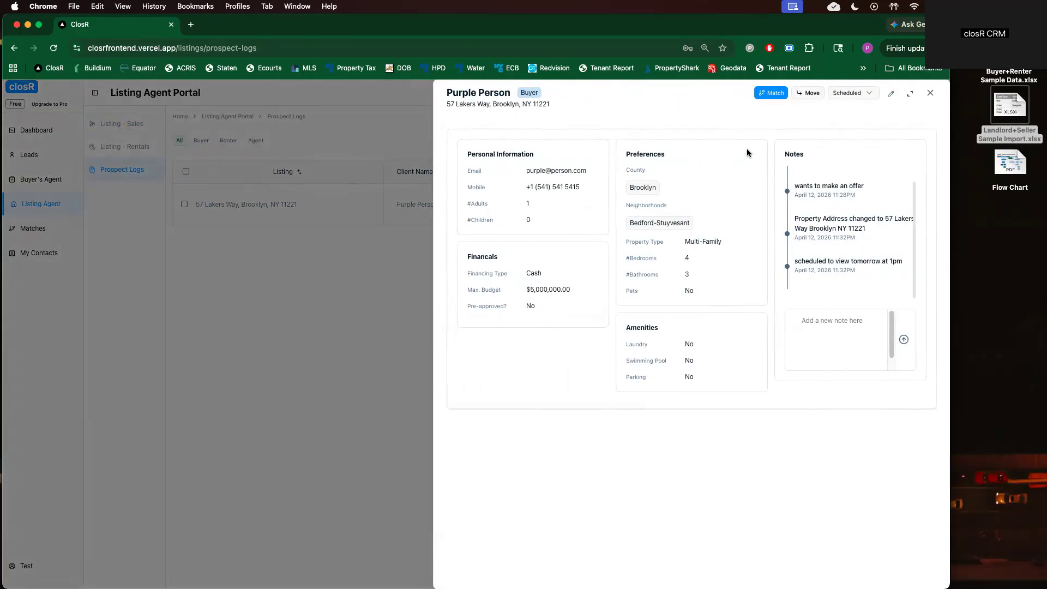
{"action": "left_click", "coordinate": [766, 95]}
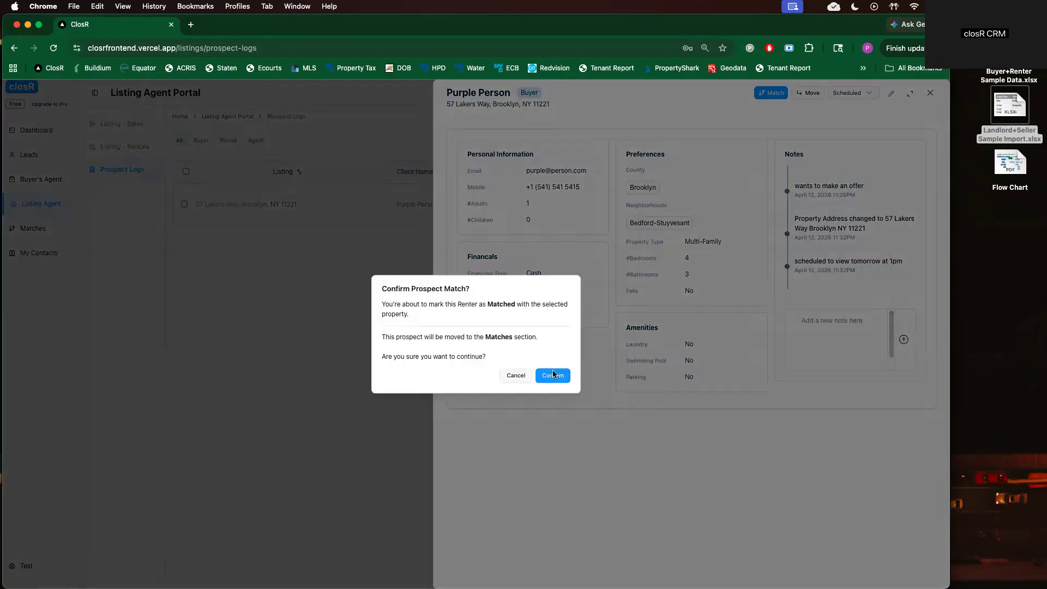
{"action": "left_click", "coordinate": [554, 375]}
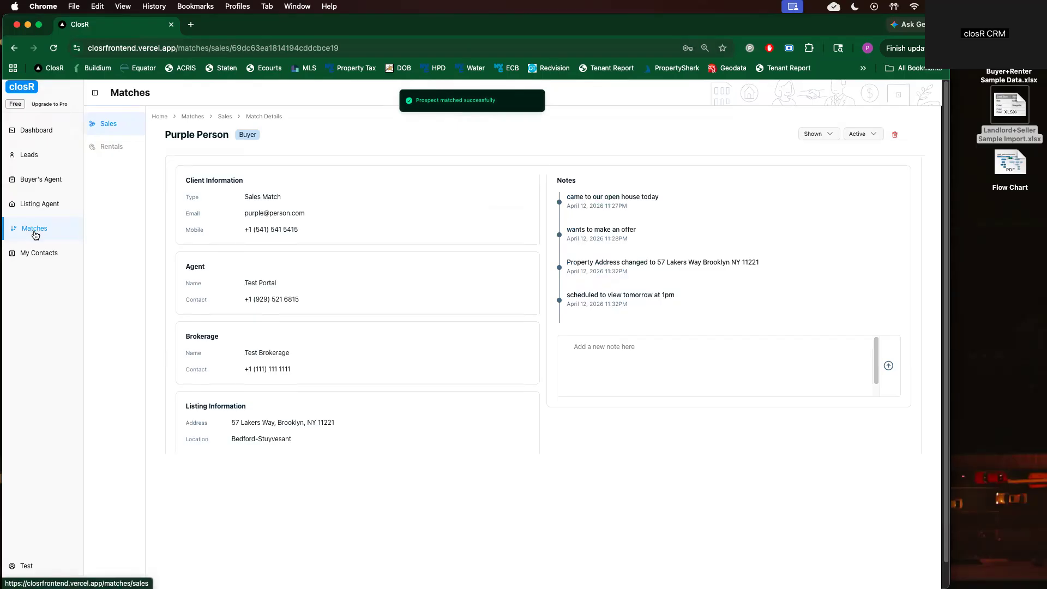
{"action": "left_click", "coordinate": [32, 230]}
{"action": "left_click_drag", "start_coordinate": [188, 204], "coordinate": [577, 214]}
{"action": "left_click", "coordinate": [580, 212]}
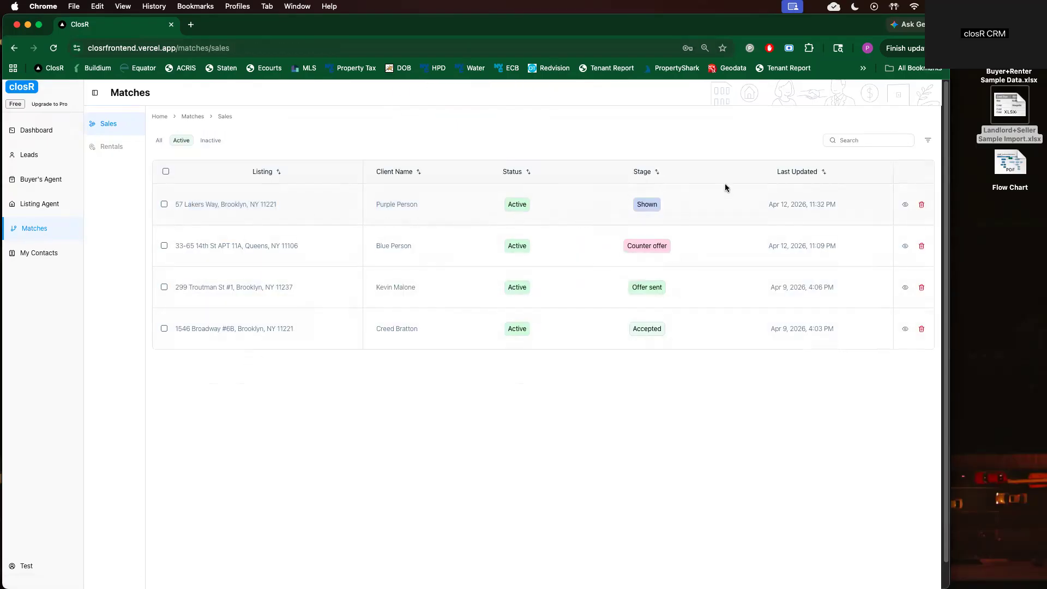
Check the Inactive tab, then return to Active matches to review the buyer's name and status
{"action": "left_click", "coordinate": [217, 141]}
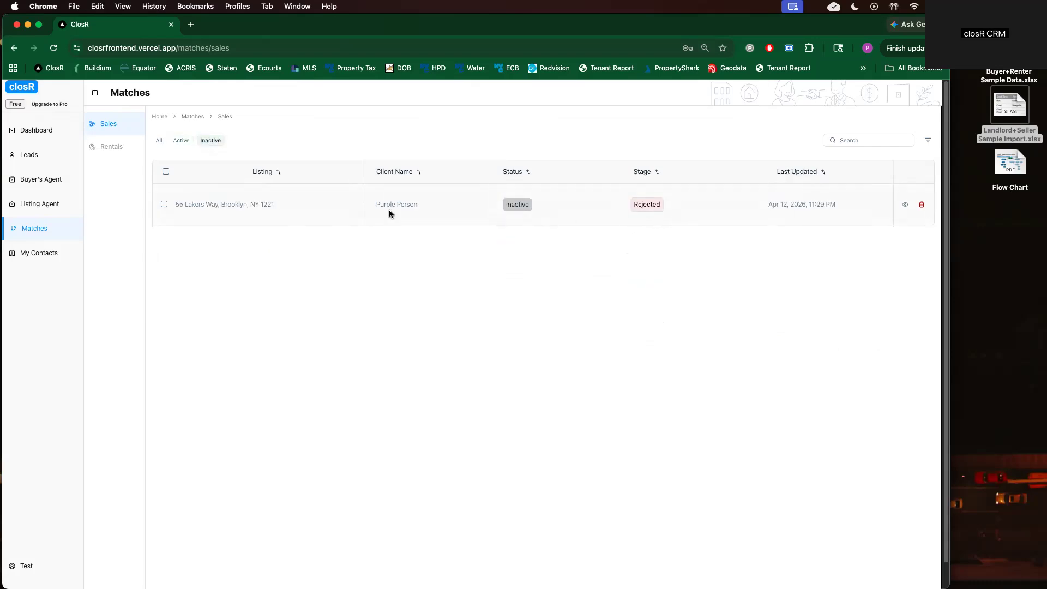
{"action": "left_click", "coordinate": [183, 141]}
{"action": "left_click_drag", "start_coordinate": [380, 204], "coordinate": [561, 203]}
{"action": "left_click", "coordinate": [560, 202]}
Open the 57 Lakers Way match details and confirm its stage stays at Shown
{"action": "left_click", "coordinate": [901, 204]}
{"action": "left_click", "coordinate": [846, 94]}
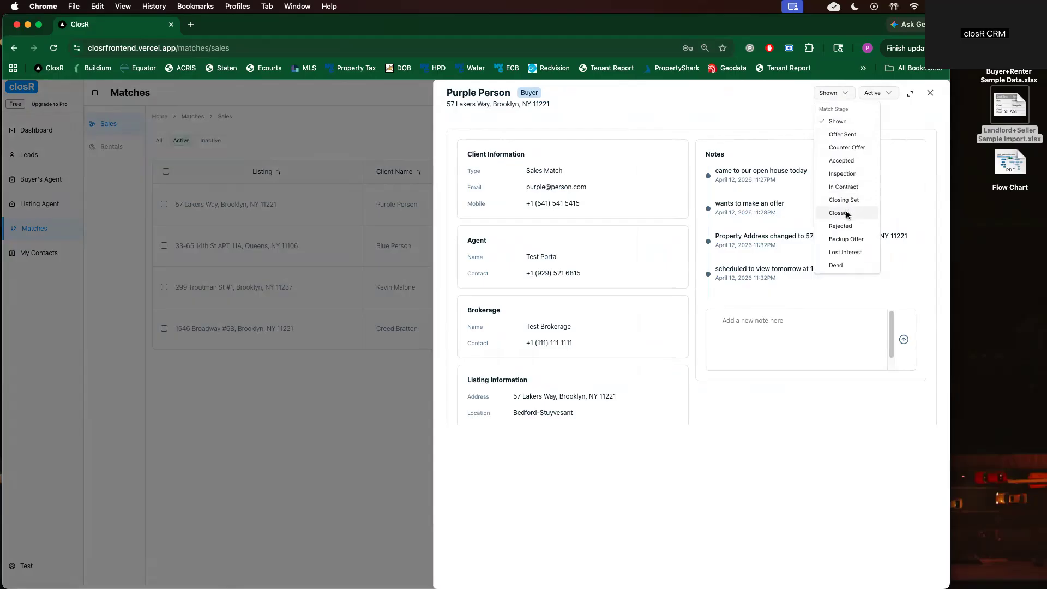
{"action": "left_click", "coordinate": [770, 233]}
{"action": "left_click", "coordinate": [191, 388]}
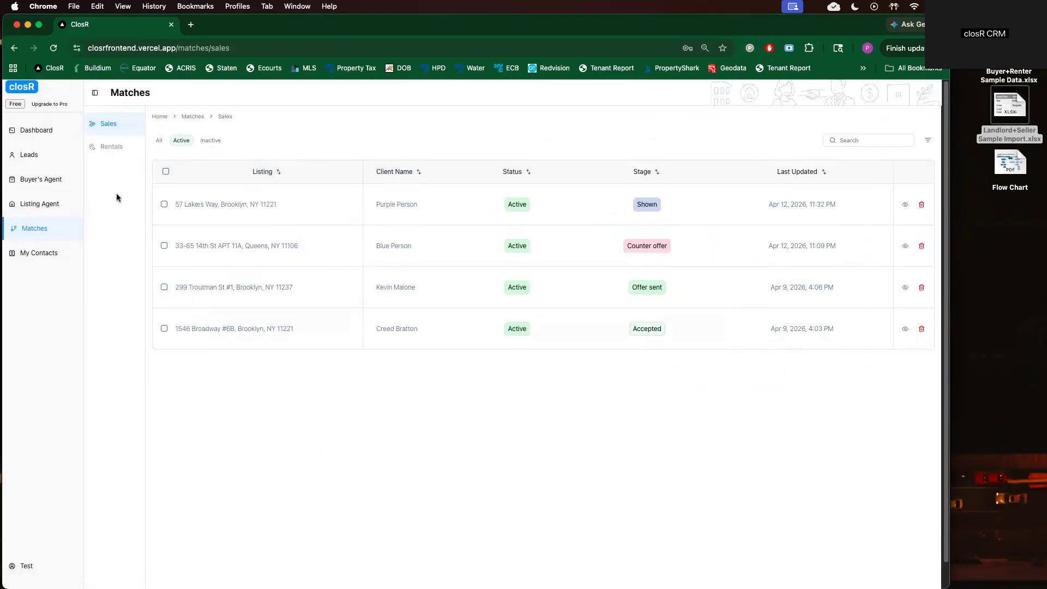
From the Listing Agent Portal, review the 55 Beet Way listing, then open the empty Prospect Logs page
{"action": "left_click", "coordinate": [56, 204]}
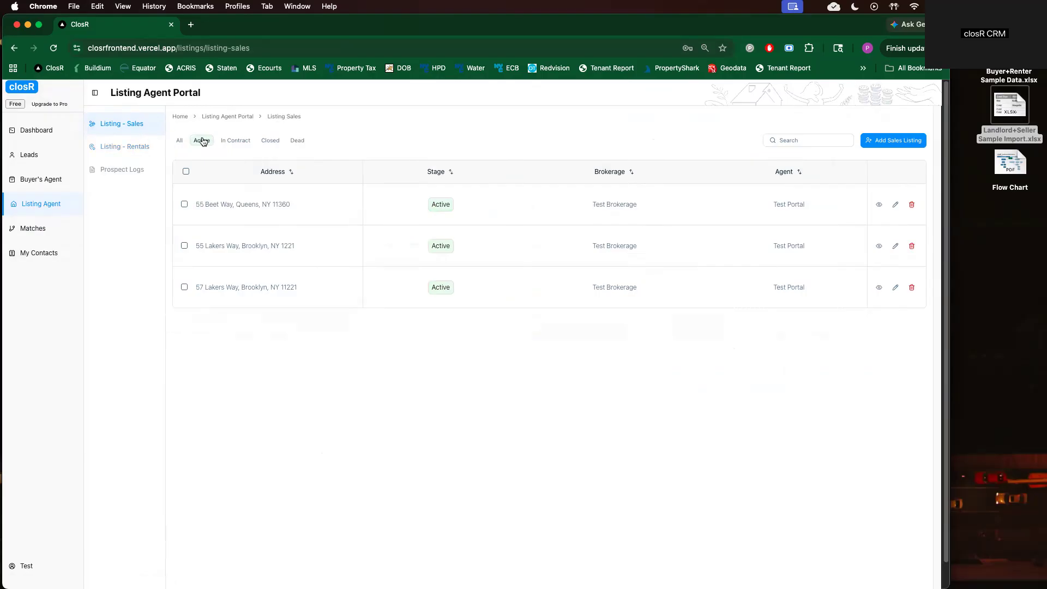
{"action": "left_click", "coordinate": [878, 205]}
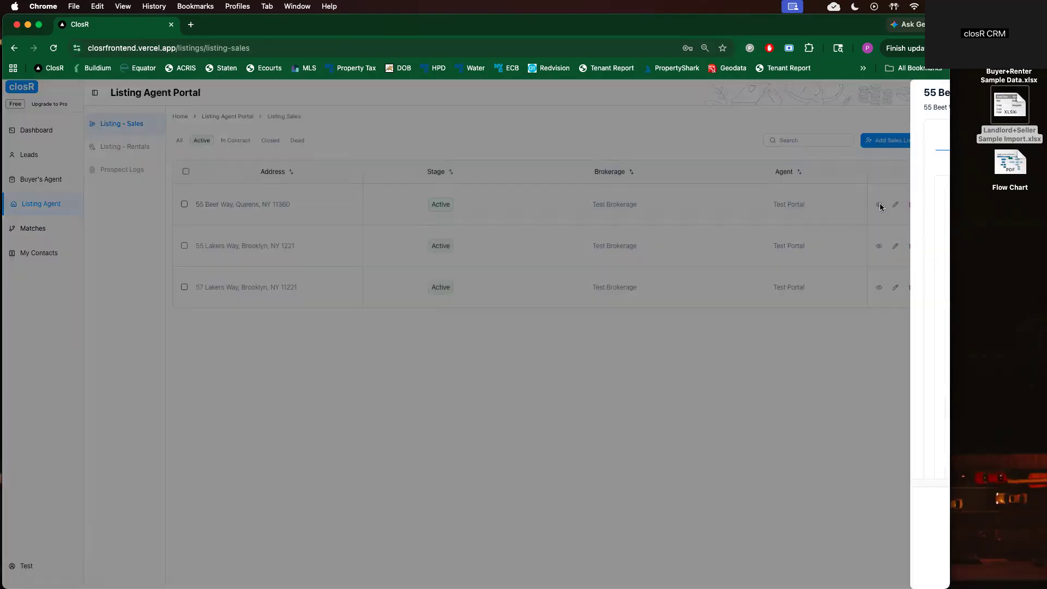
{"action": "left_click", "coordinate": [262, 276]}
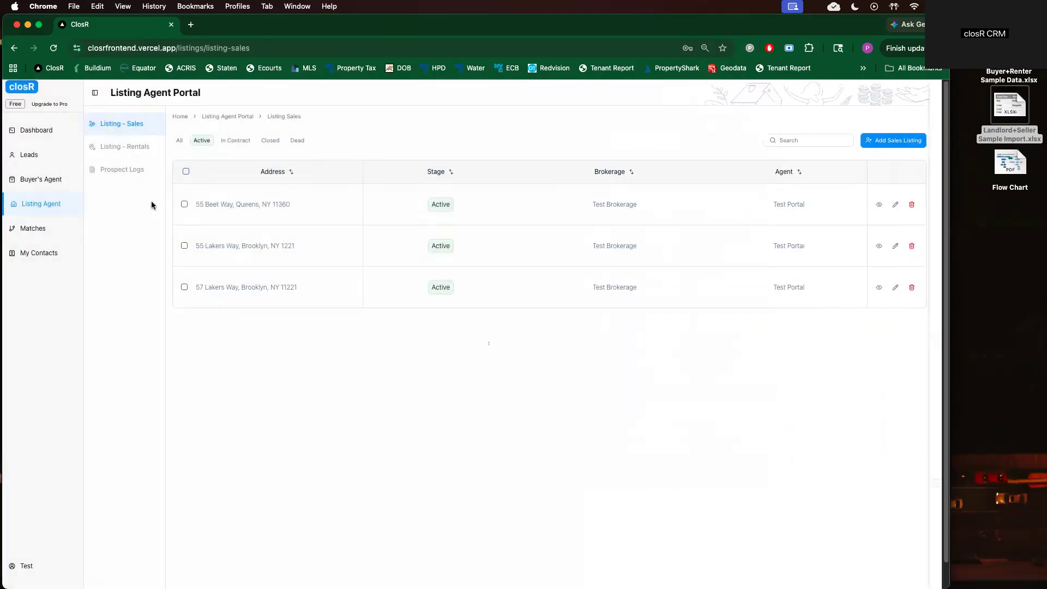
{"action": "left_click", "coordinate": [124, 171]}
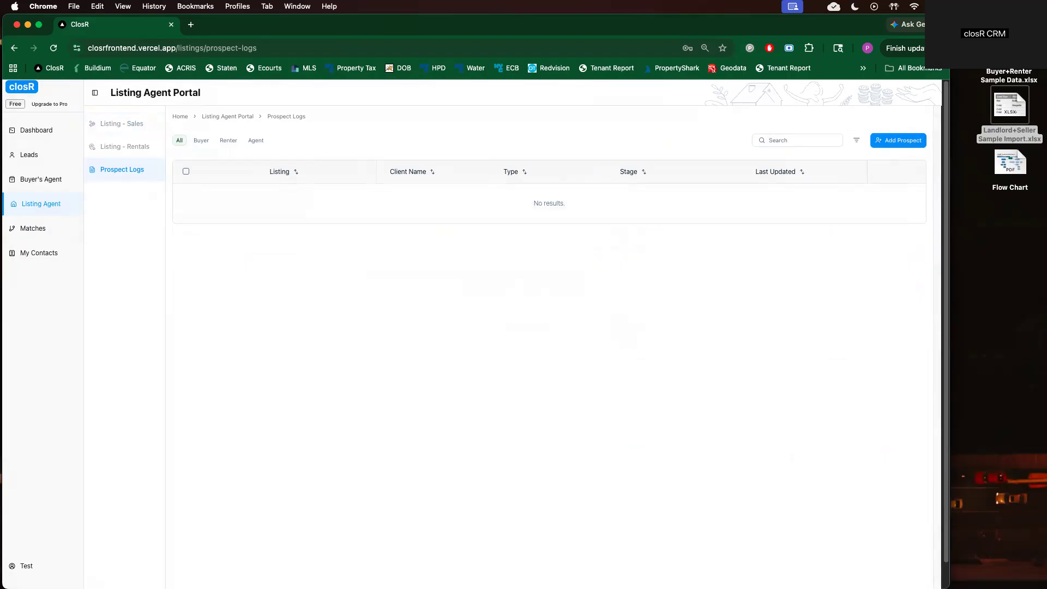